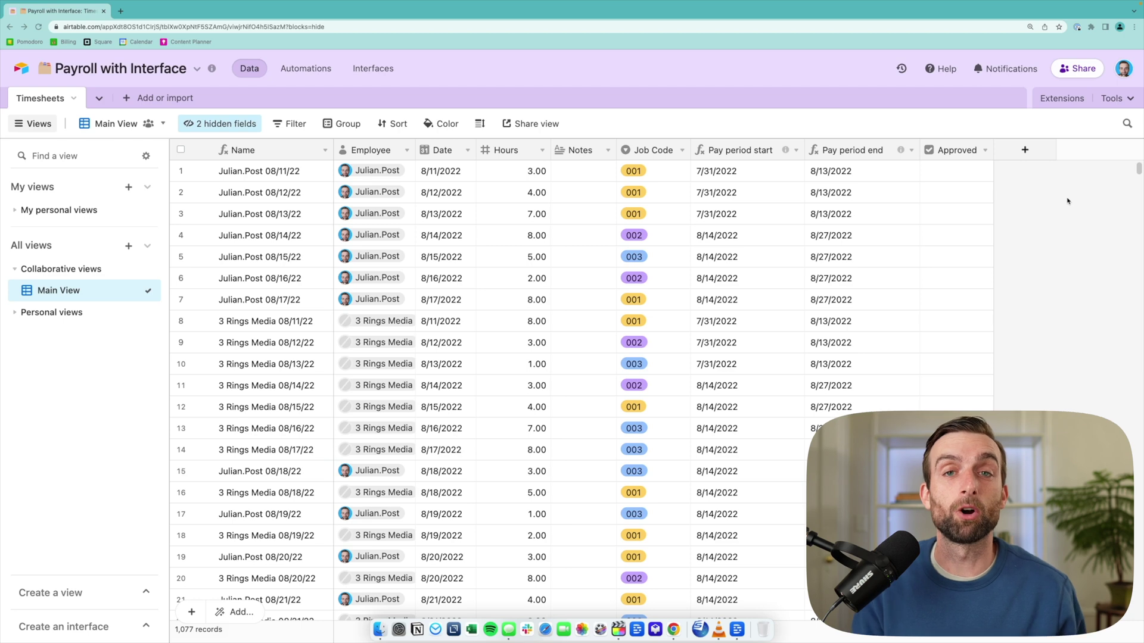
# - Generate a private shareable grid-view link for the Timesheets Main View and open it in a new tab
pyautogui.click(533, 124)
pyautogui.click(613, 156)
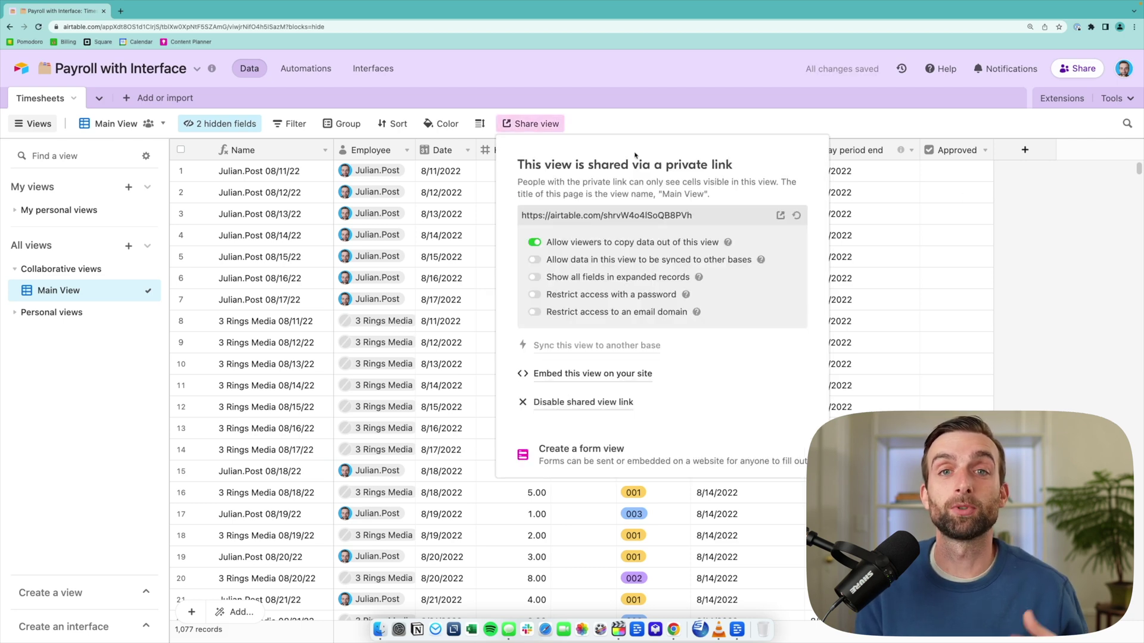
pyautogui.click(781, 215)
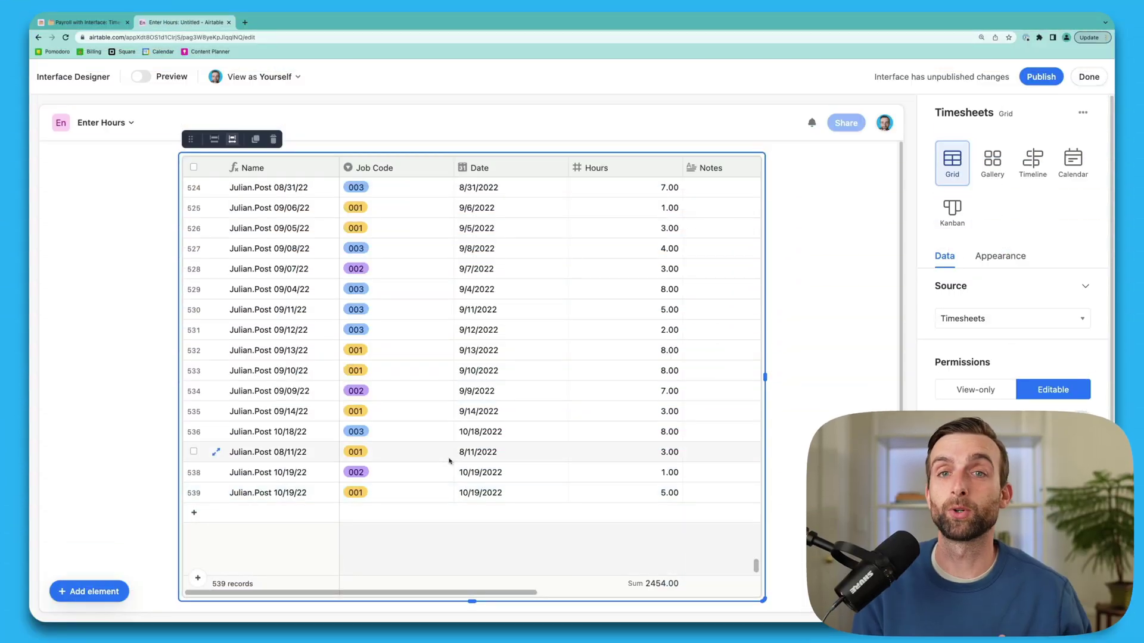
# - Inspect the last record's Job Code choices and record actions, closing both without changing anything
pyautogui.click(392, 498)
pyautogui.click(392, 498)
pyautogui.press('Escape')
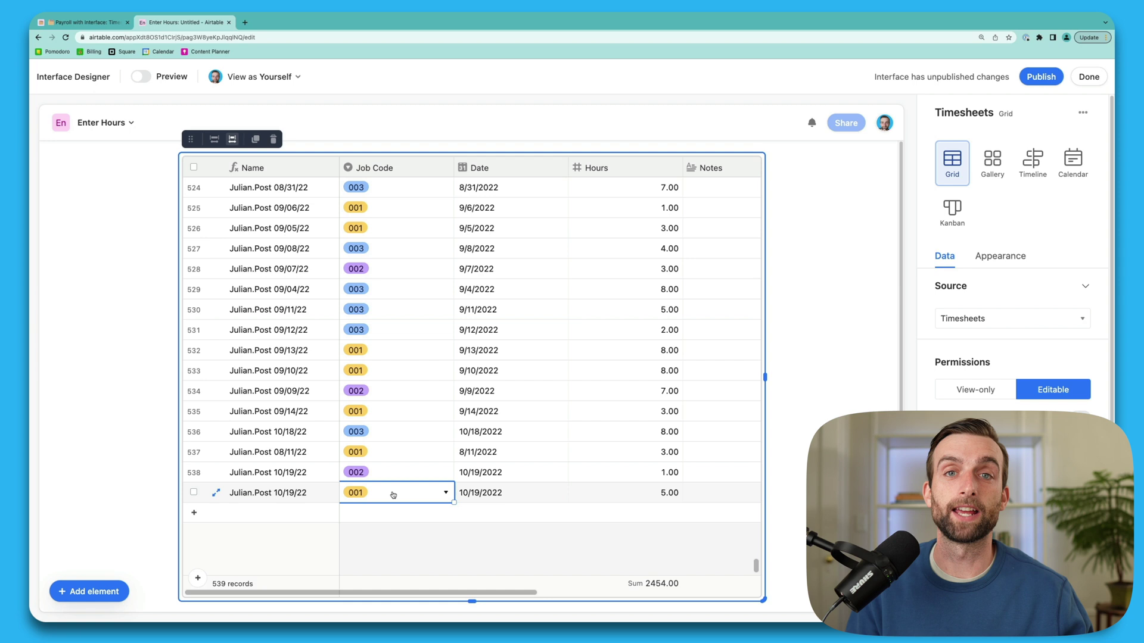
pyautogui.rightClick(392, 498)
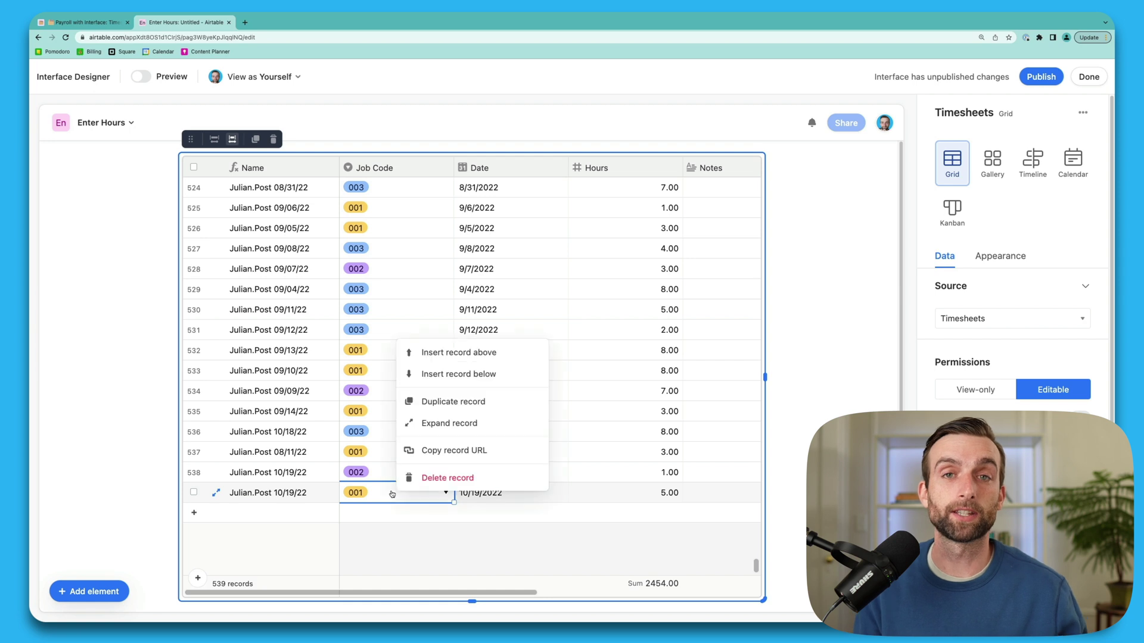
pyautogui.click(571, 544)
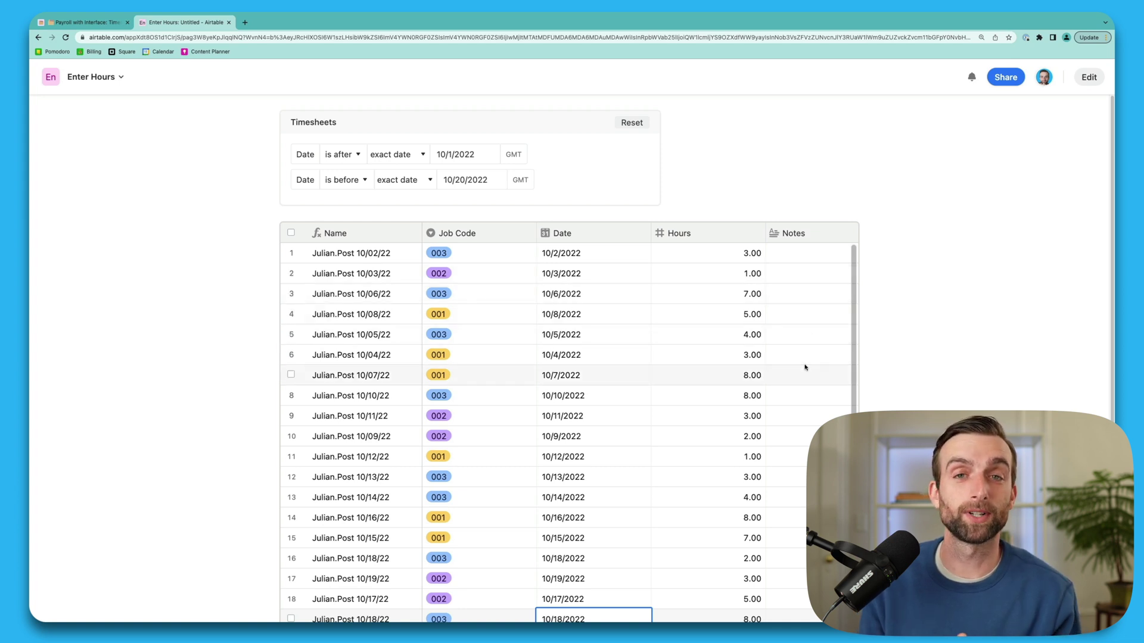
# - Scroll the interface grid sideways to view the remaining Timesheets columns
pyautogui.hscroll(4, 803, 367)
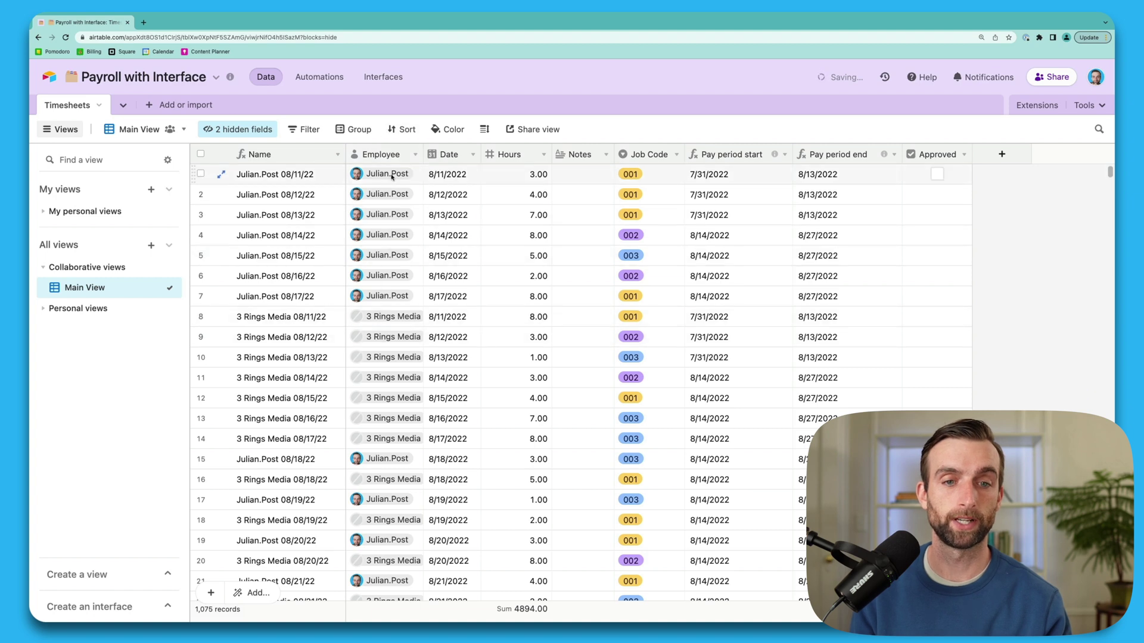
pyautogui.doubleClick(390, 155)
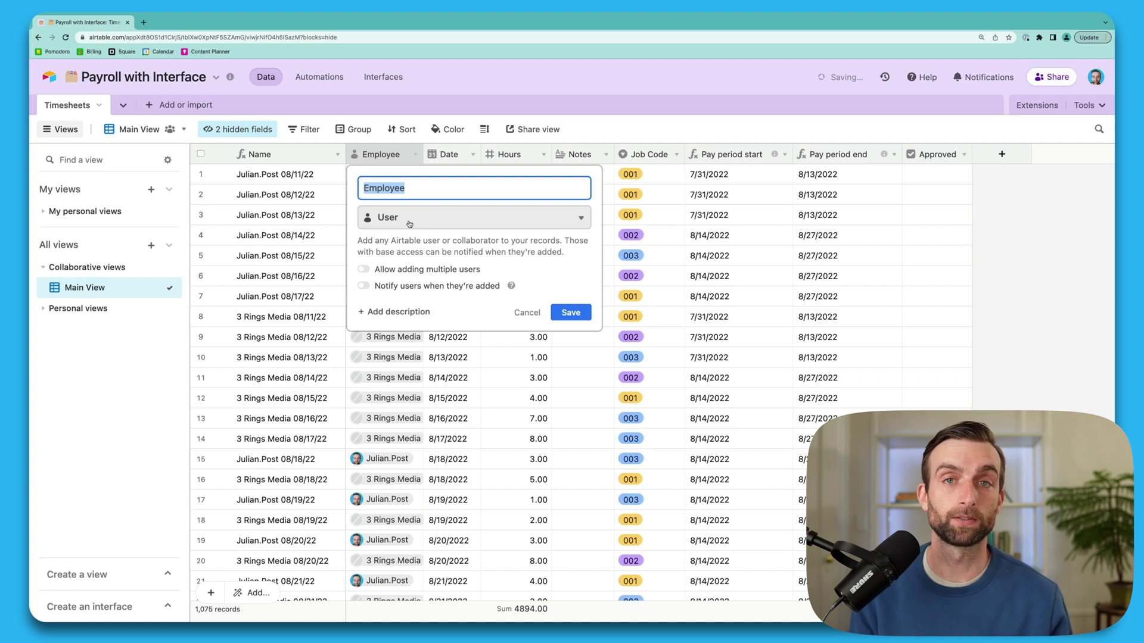
pyautogui.press('Return')
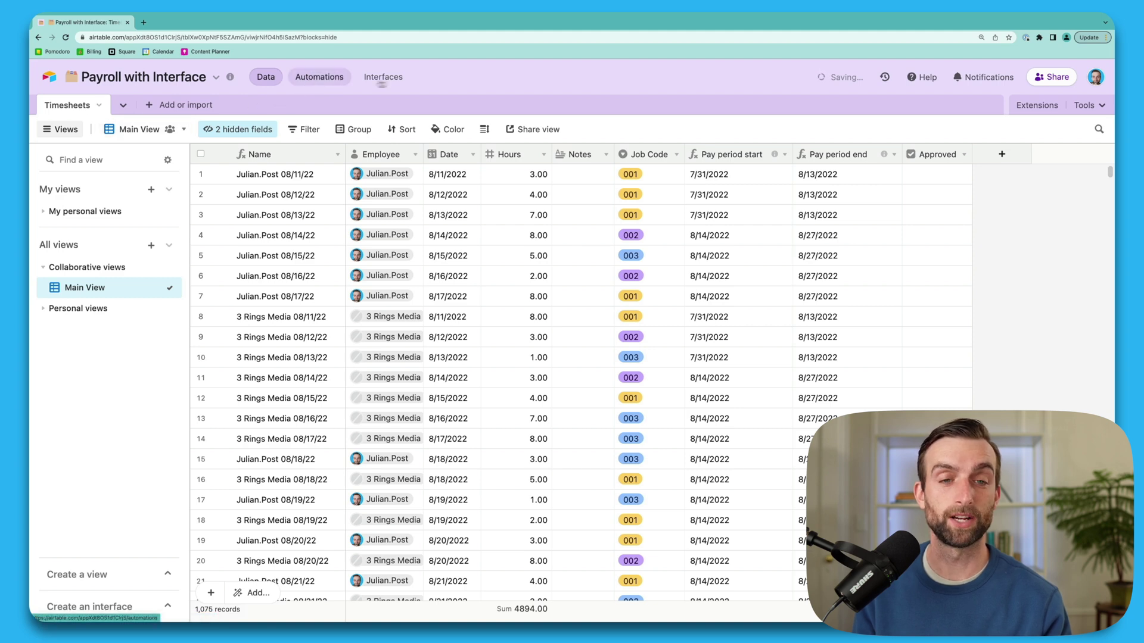
# - From the base's Interfaces page, create a new interface named 'Enter Hours' with a pink icon
pyautogui.click(387, 84)
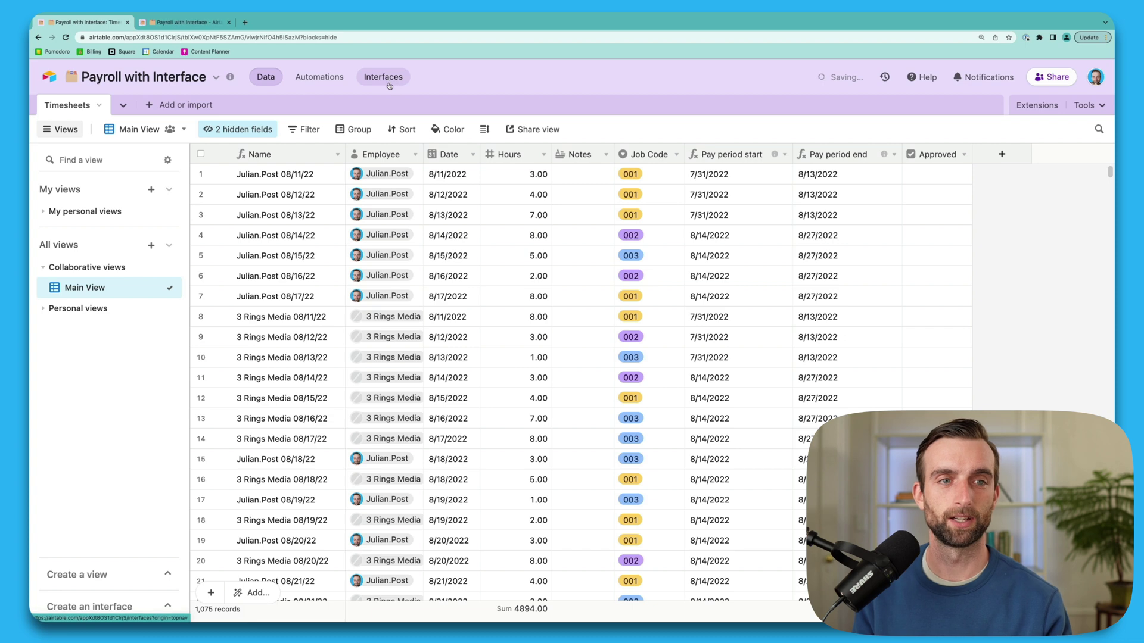
pyautogui.click(187, 22)
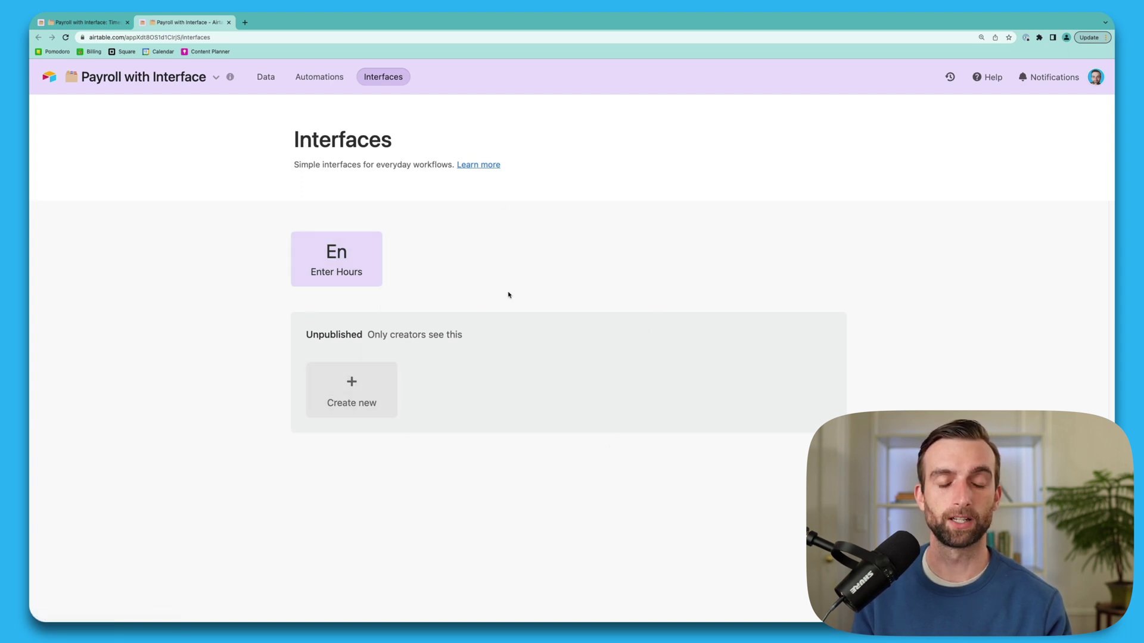
pyautogui.click(361, 396)
pyautogui.doubleClick(529, 288)
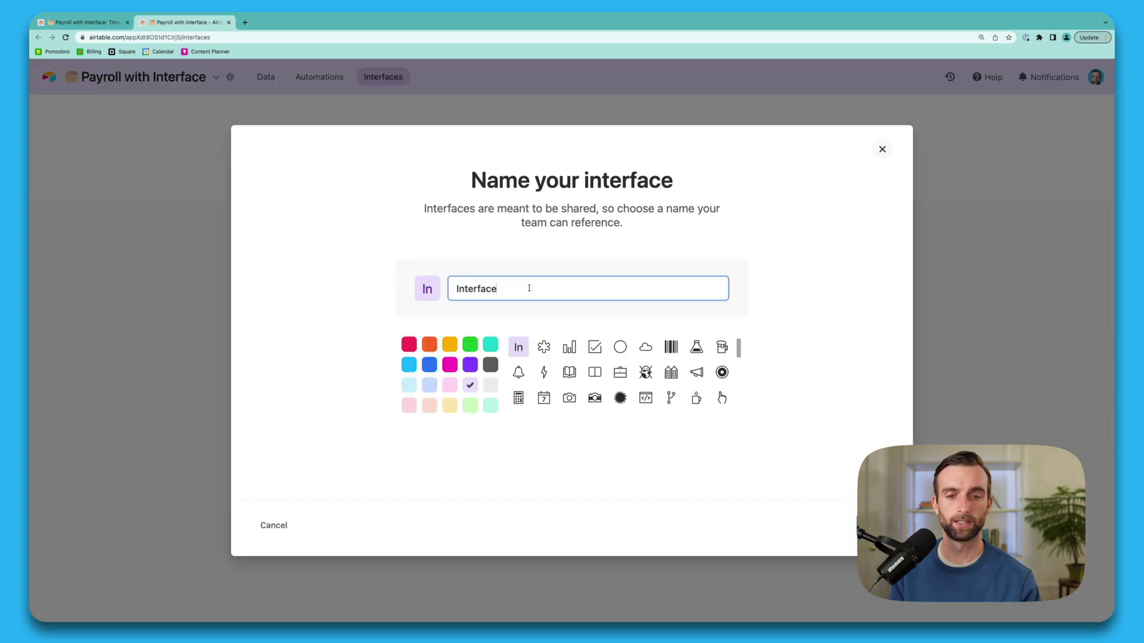
pyautogui.write('Enter ')
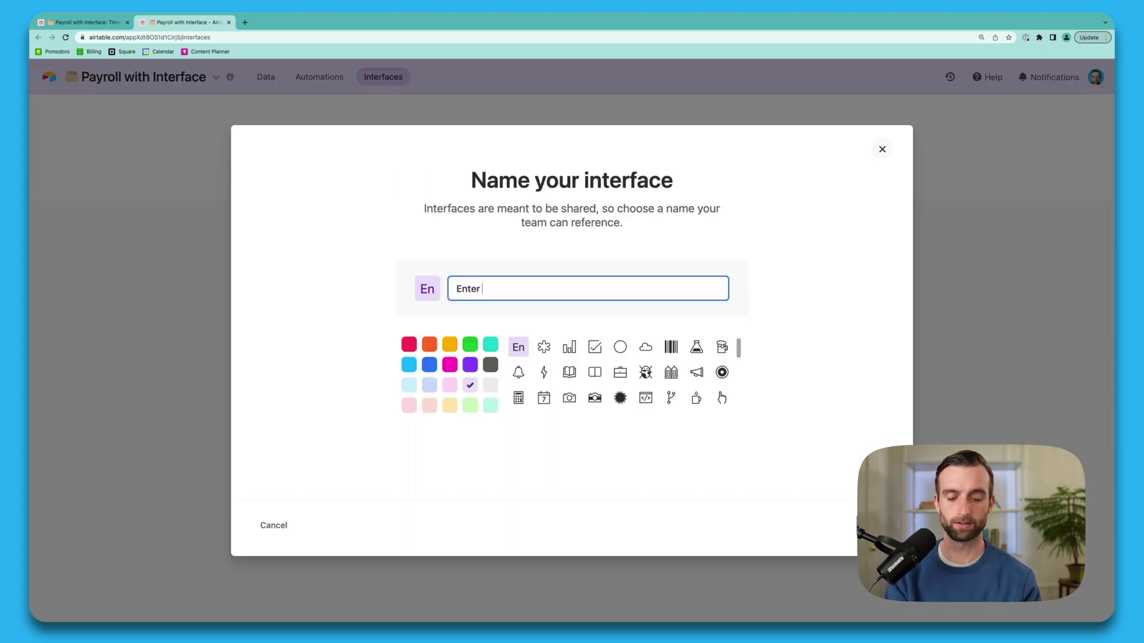
pyautogui.write('Hours')
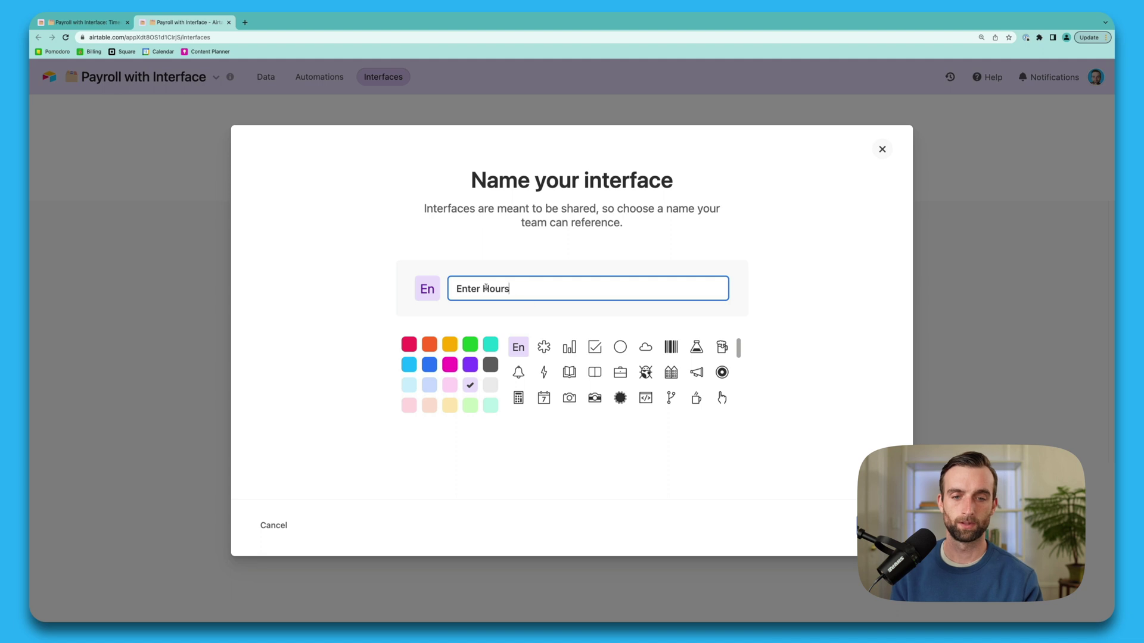
pyautogui.click(450, 387)
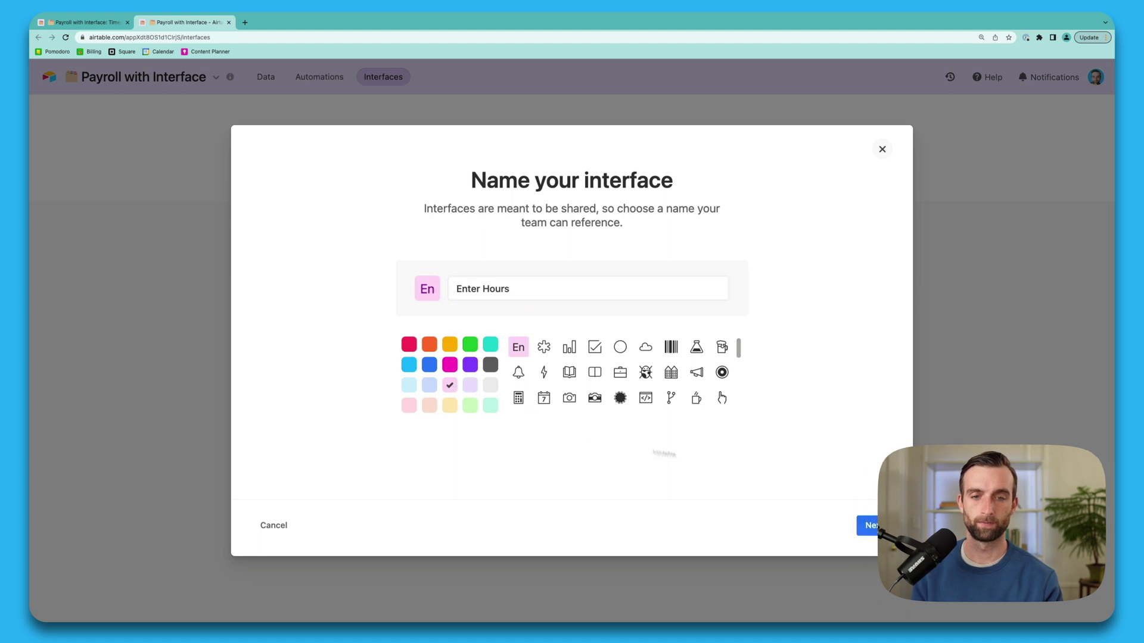
pyautogui.click(874, 526)
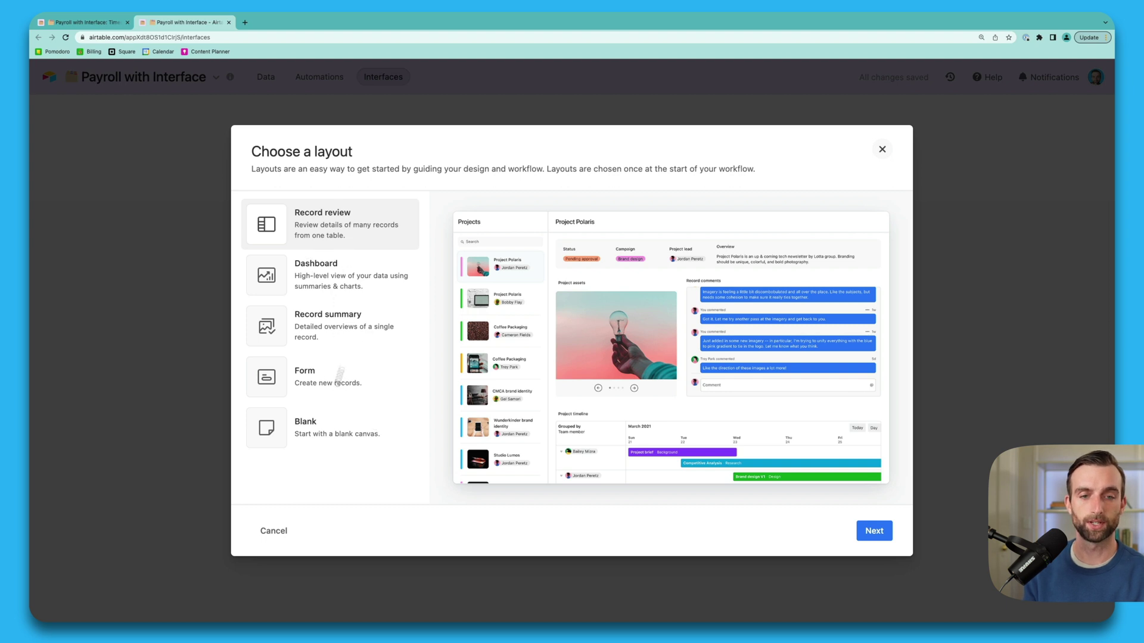
# - Build the interface from the Blank layout and place an editable Timesheets grid element on the page
pyautogui.click(339, 434)
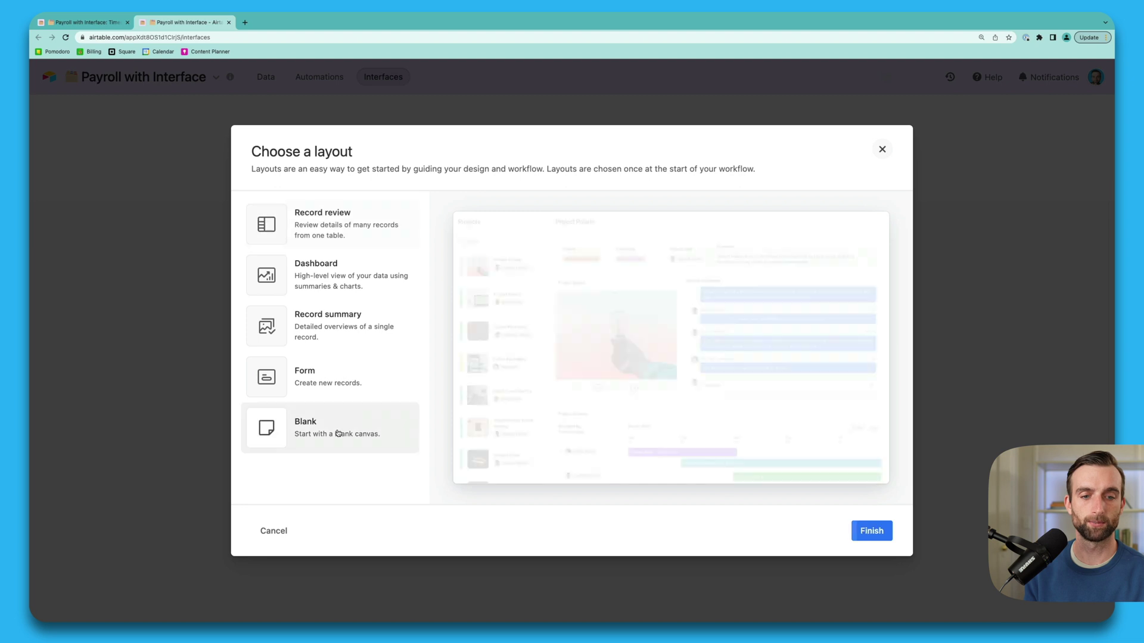
pyautogui.click(871, 531)
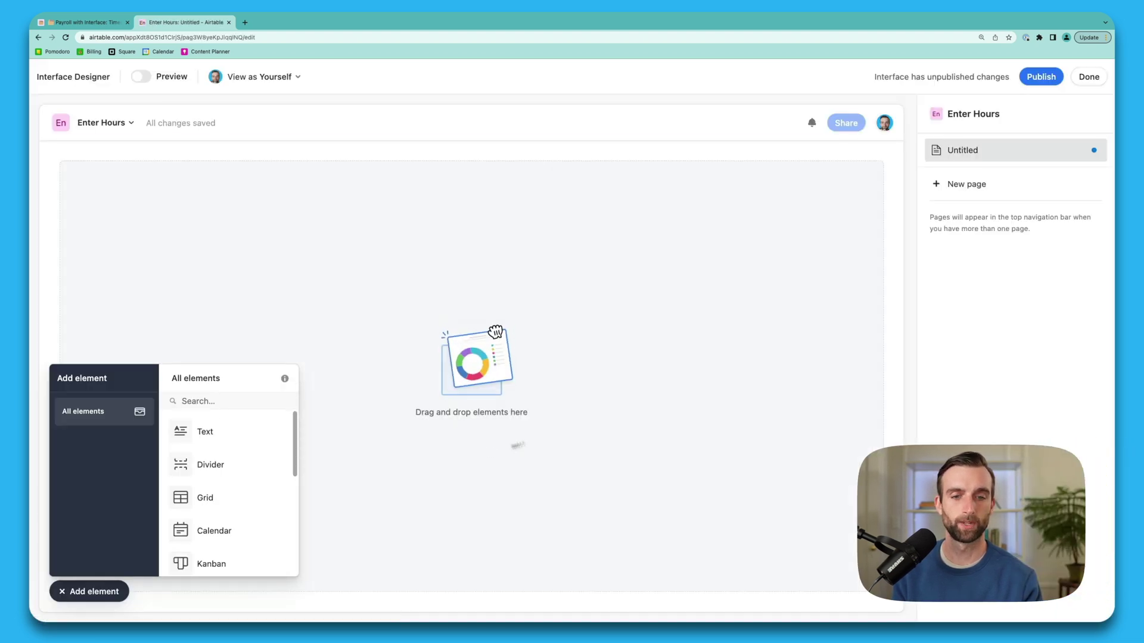
pyautogui.click(220, 507)
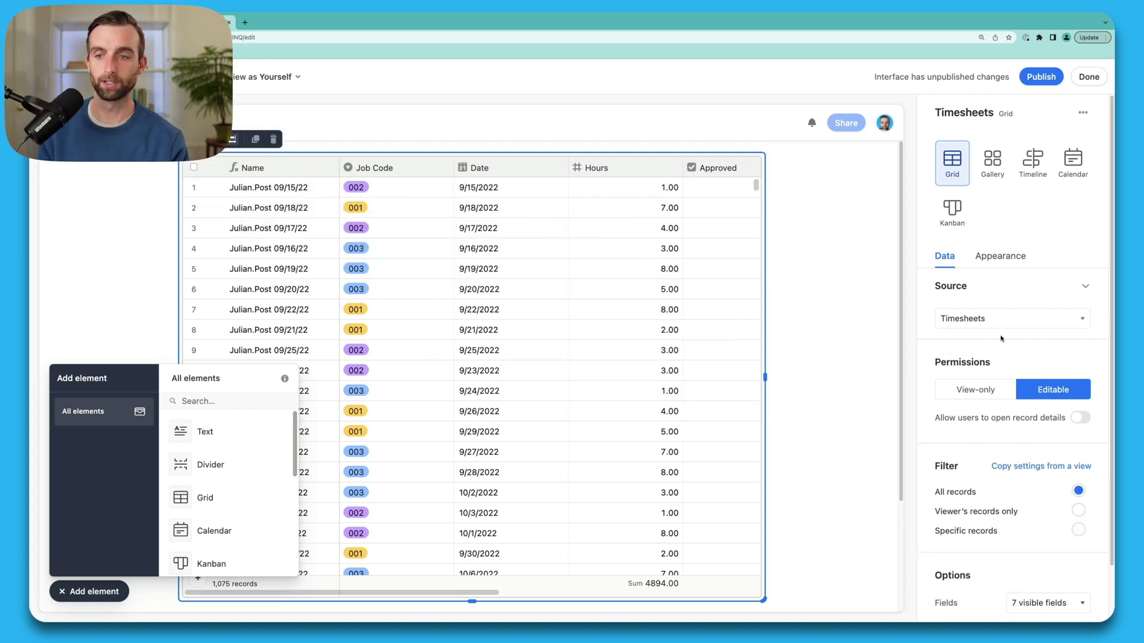
# - Hide the Approved field in the grid element, leaving six visible fields including Notes
pyautogui.scroll(-2, 1001, 339)
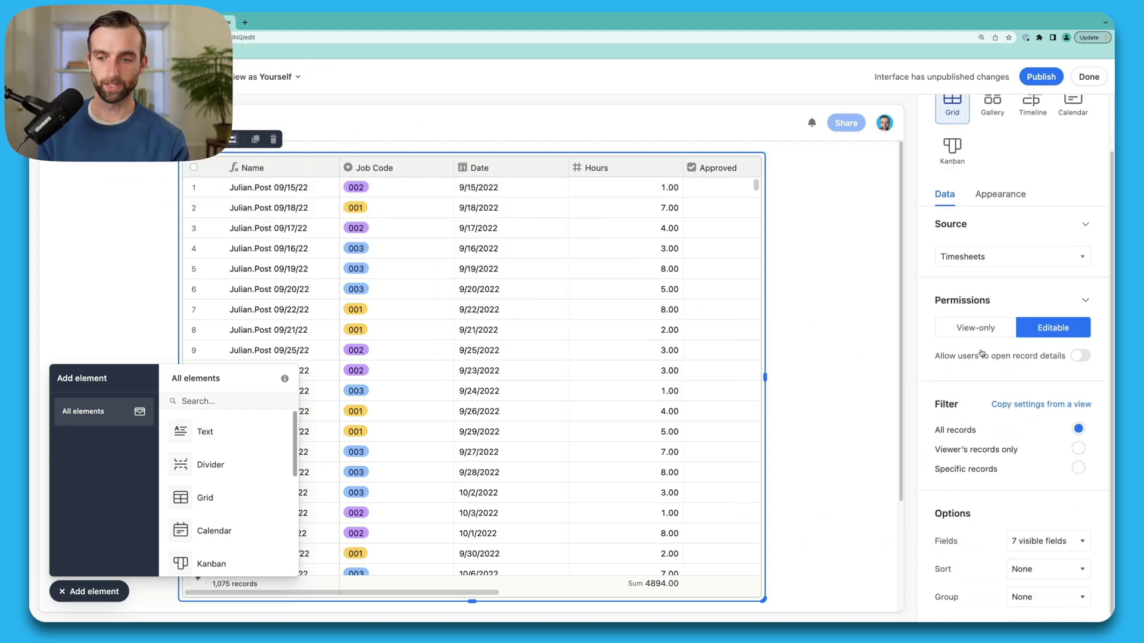
pyautogui.click(1049, 543)
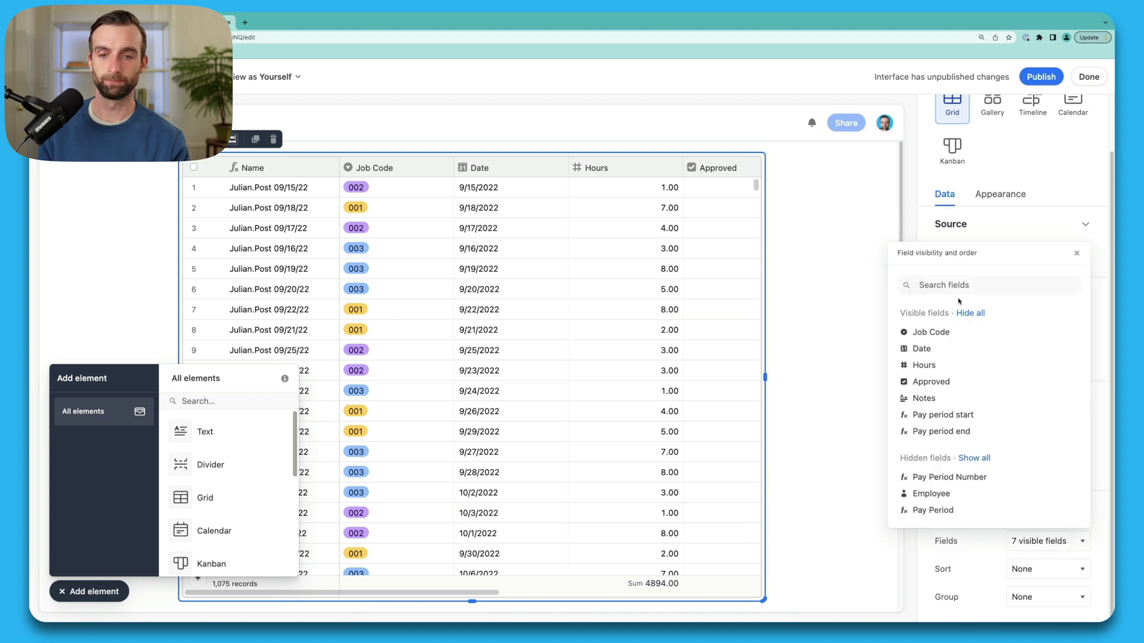
pyautogui.moveTo(931, 382); pyautogui.dragTo(931, 431)
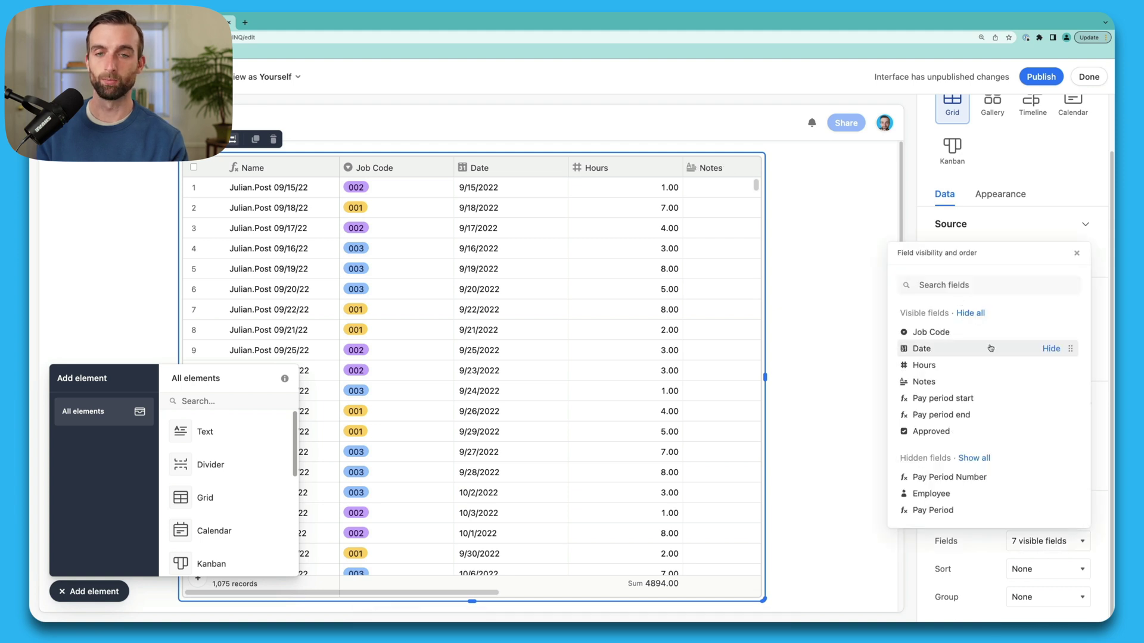
pyautogui.click(977, 432)
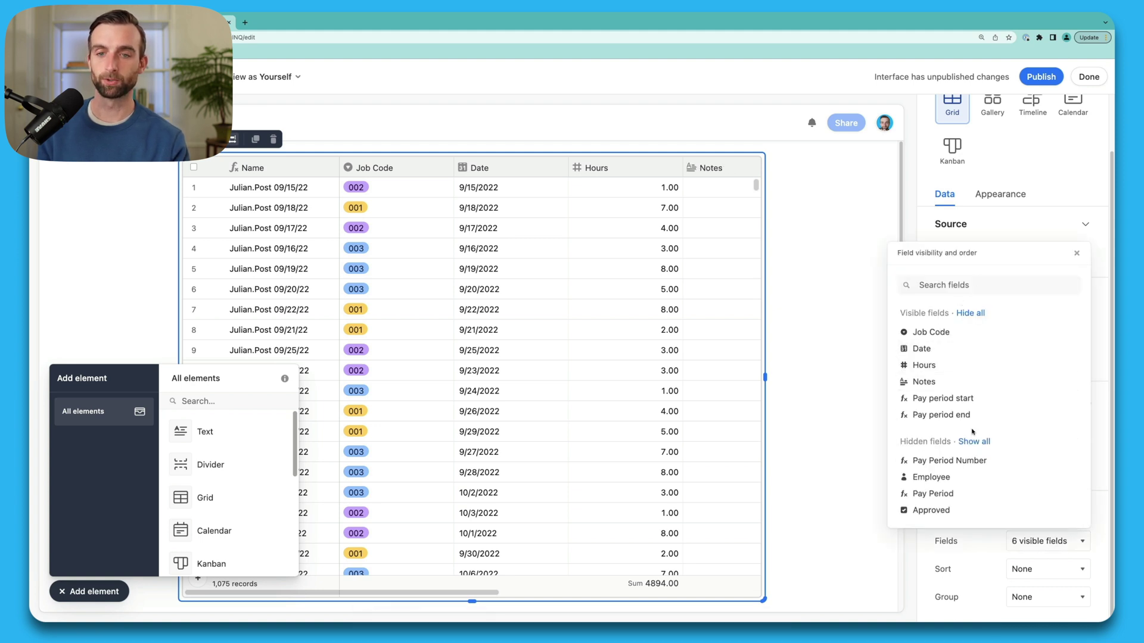
pyautogui.click(1077, 255)
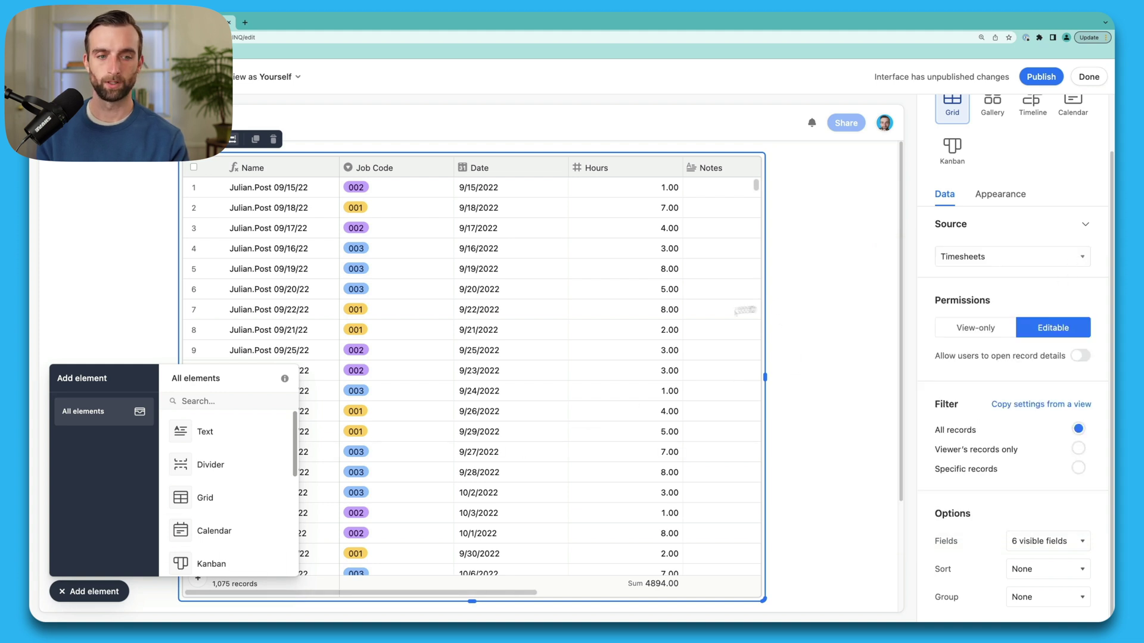
pyautogui.click(95, 591)
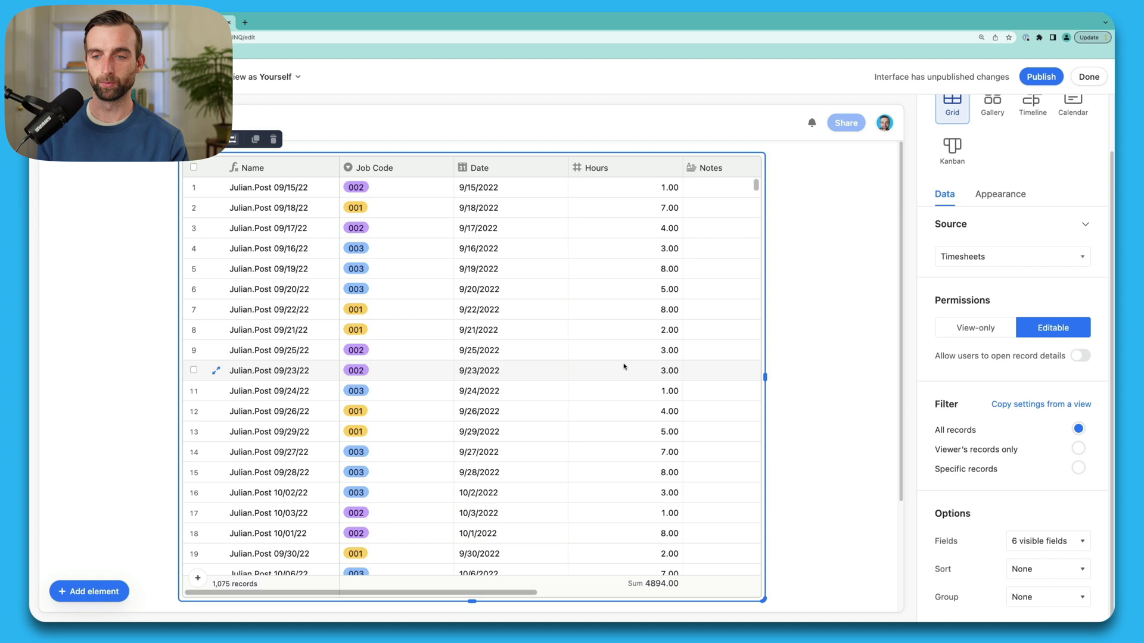
# - Filter the grid to Viewer's records only, matched on Employee, leaving 538 records
pyautogui.scroll(2, 993, 408)
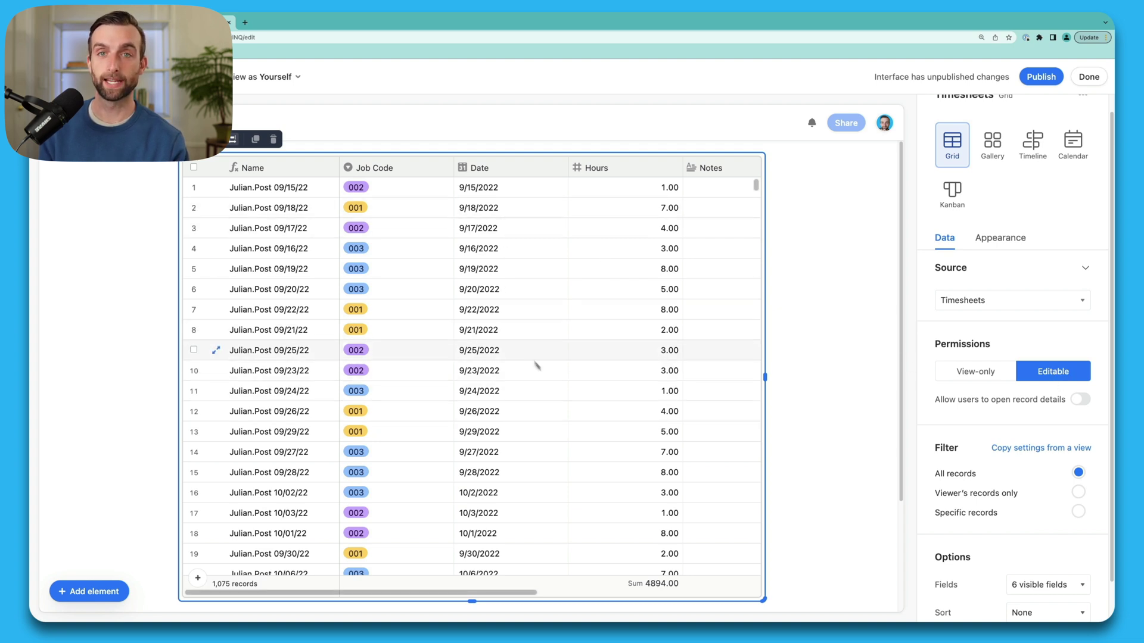
pyautogui.scroll(-1, 972, 434)
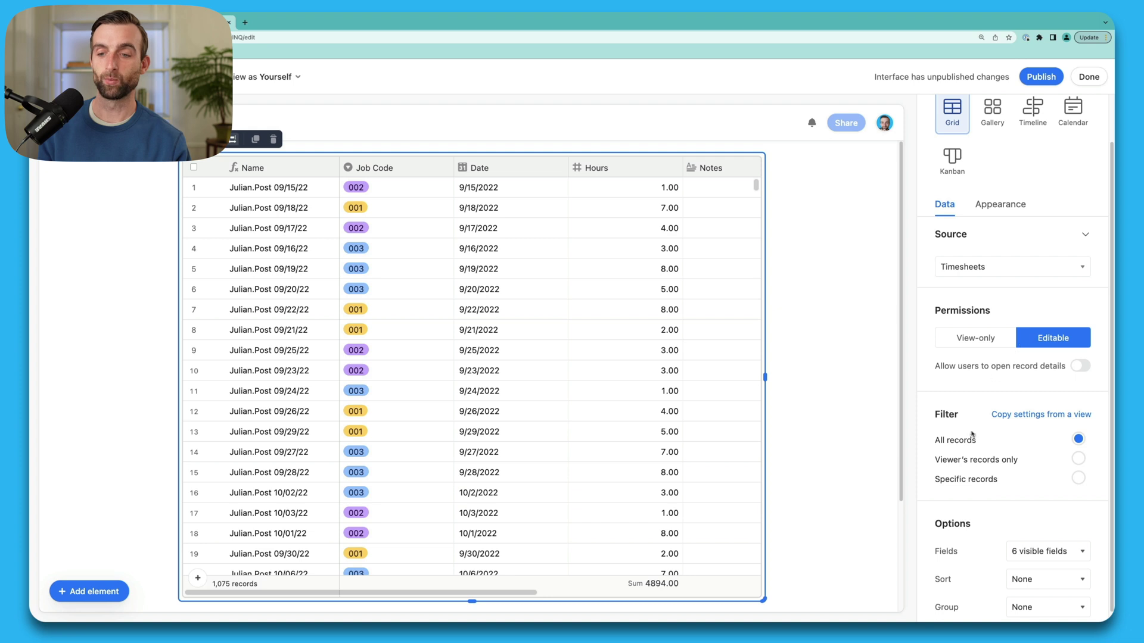
pyautogui.click(972, 478)
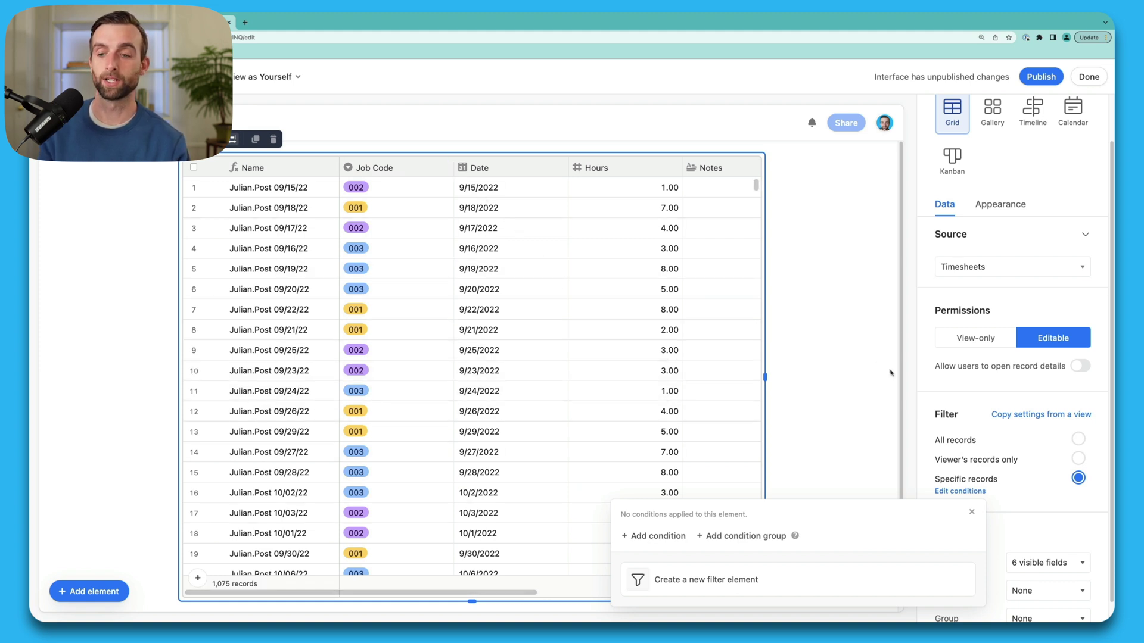
pyautogui.click(994, 463)
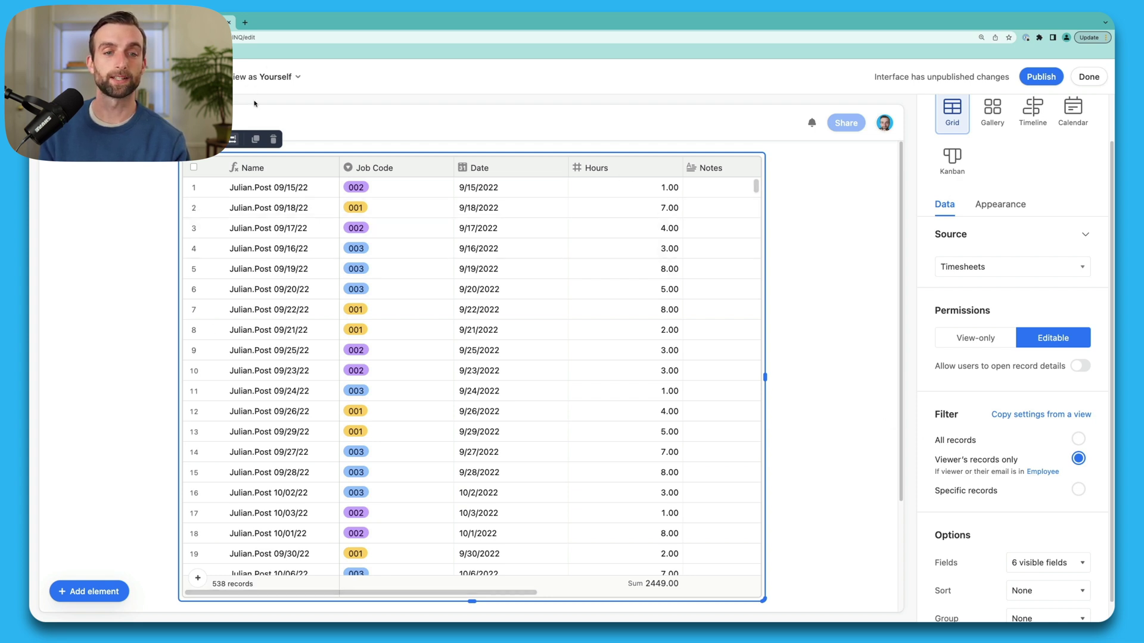
pyautogui.scroll(-20, 576, 409)
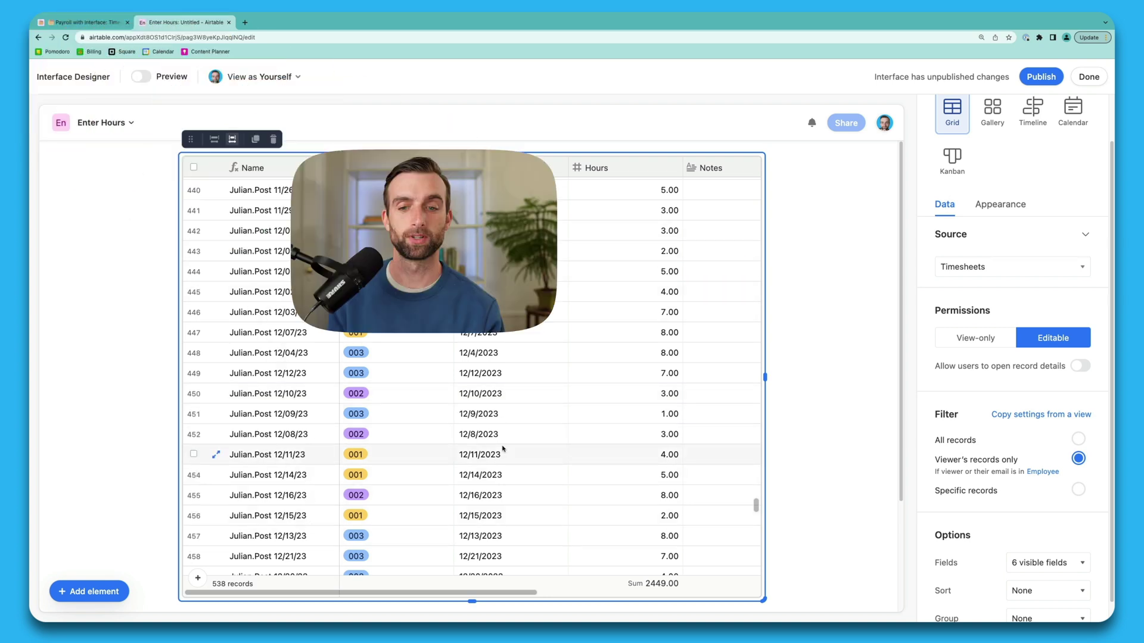
pyautogui.click(279, 78)
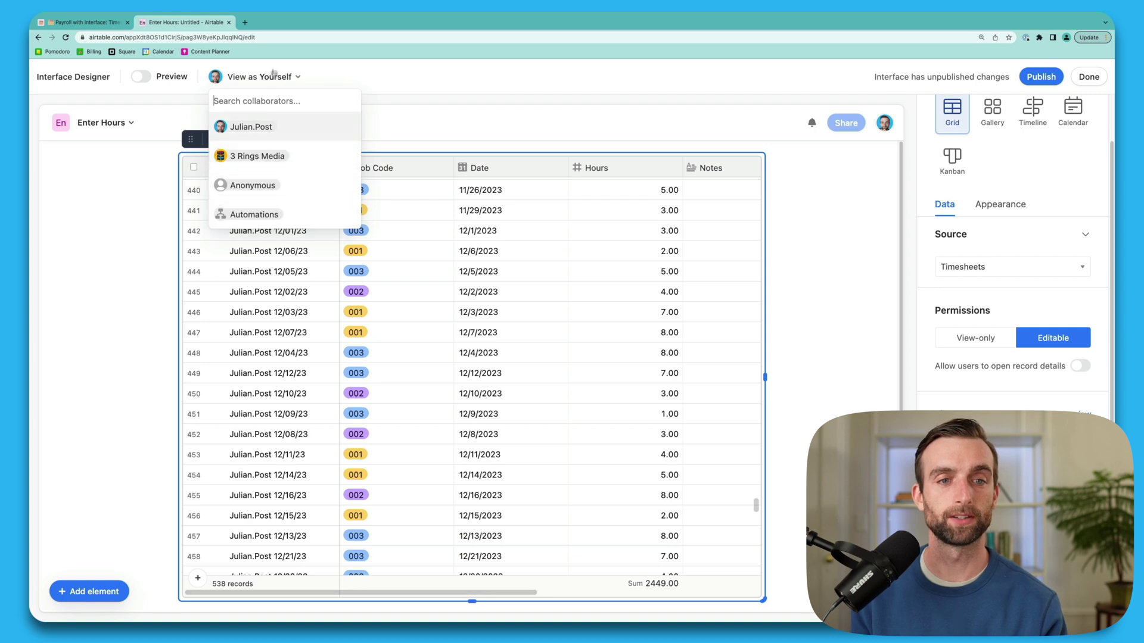
pyautogui.click(277, 156)
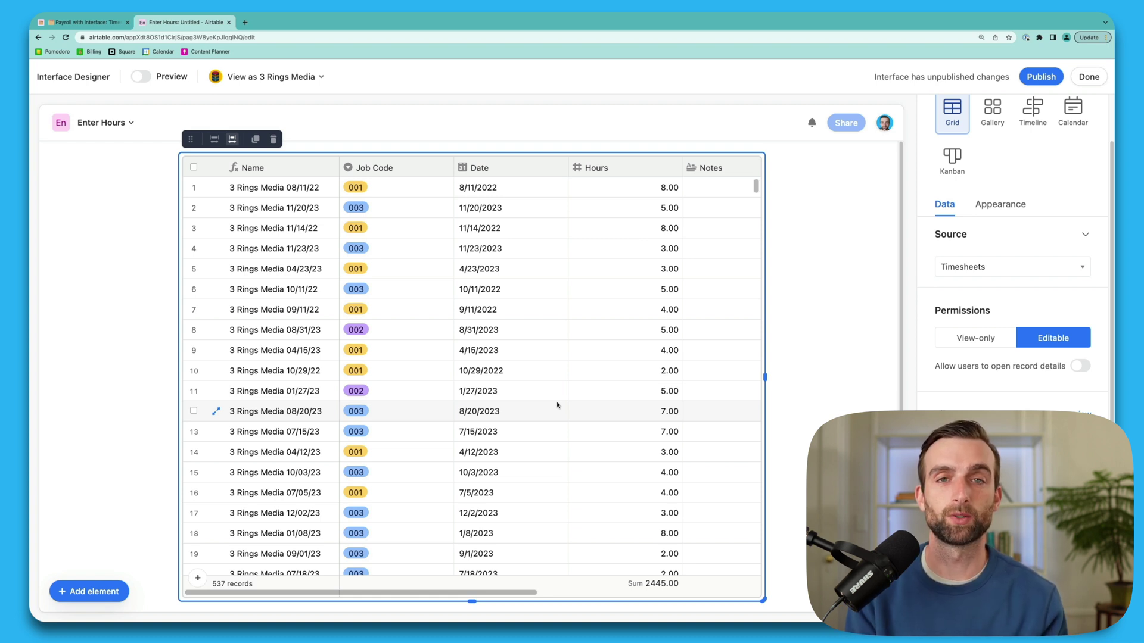
pyautogui.click(271, 76)
pyautogui.click(280, 125)
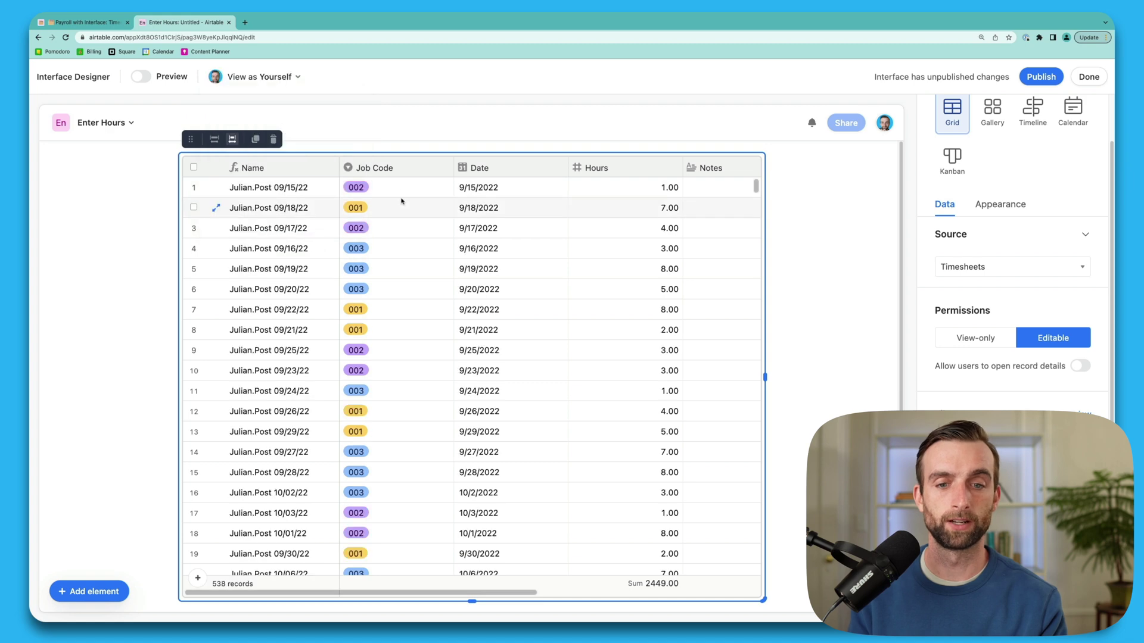
# - Add a timesheet record with Job Code 001, Date 10/19/2022 and 5 hours
pyautogui.scroll(-20, 402, 202)
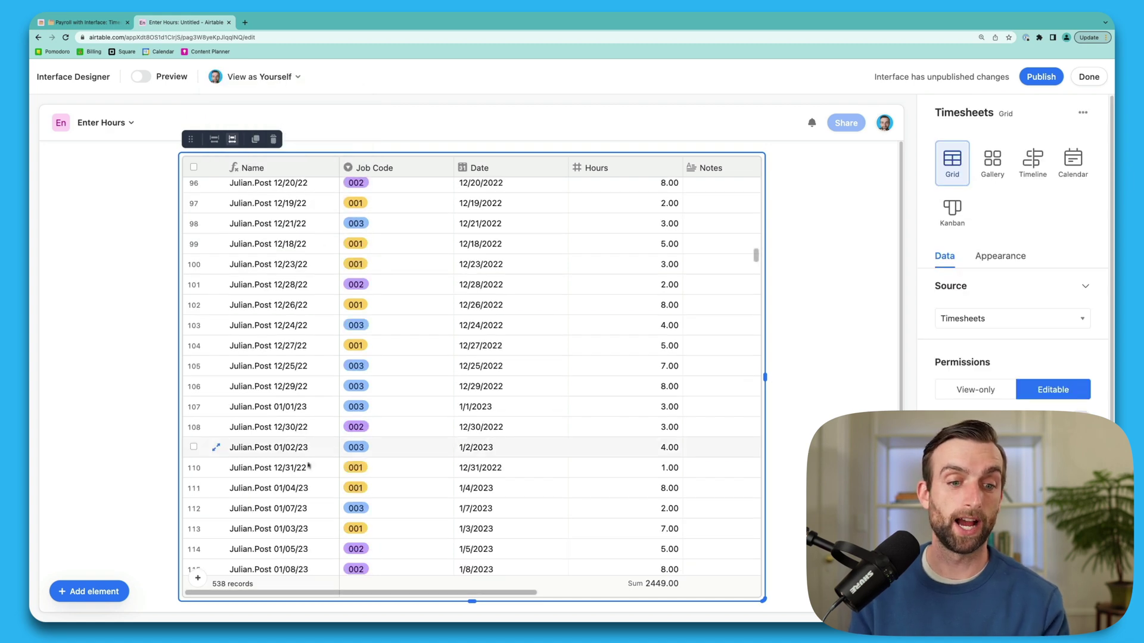
pyautogui.click(200, 579)
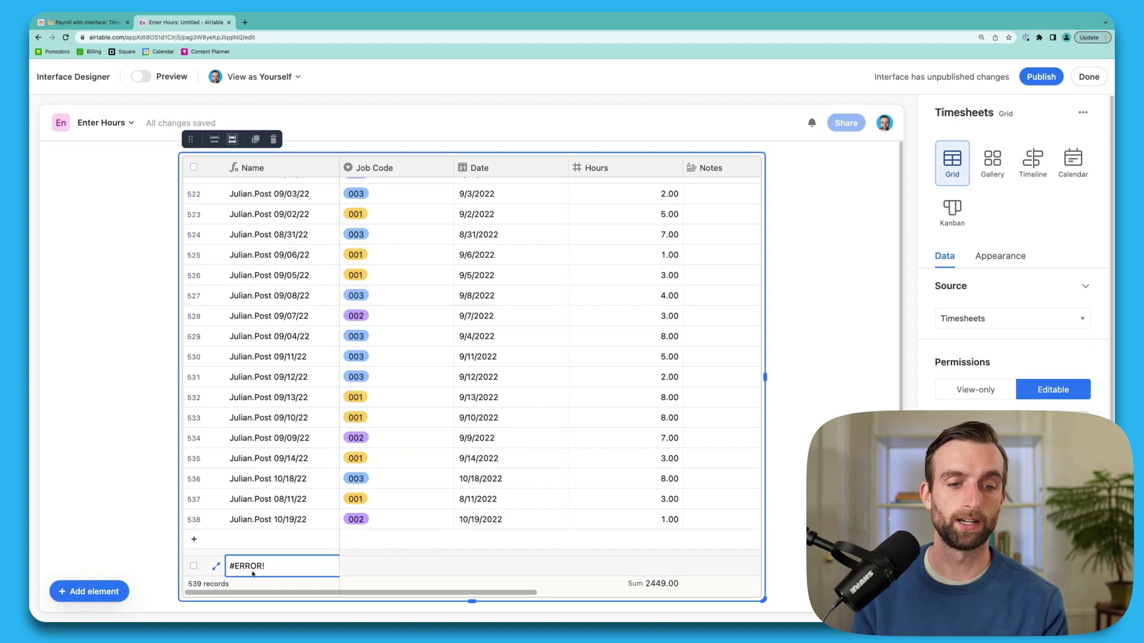
pyautogui.click(364, 565)
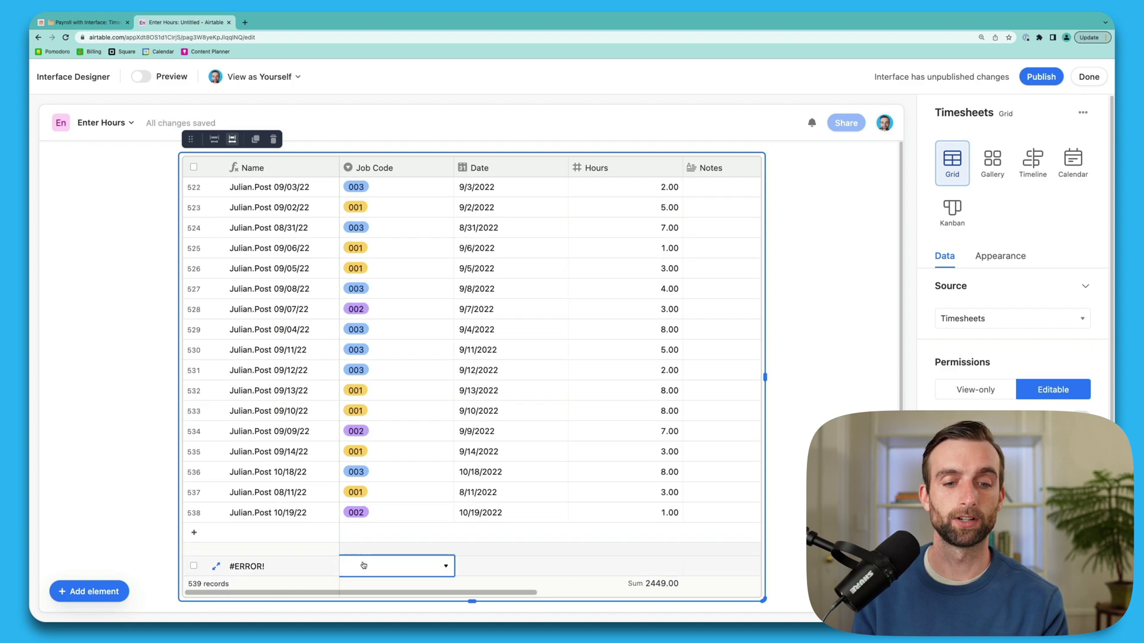
pyautogui.click(434, 568)
pyautogui.click(381, 496)
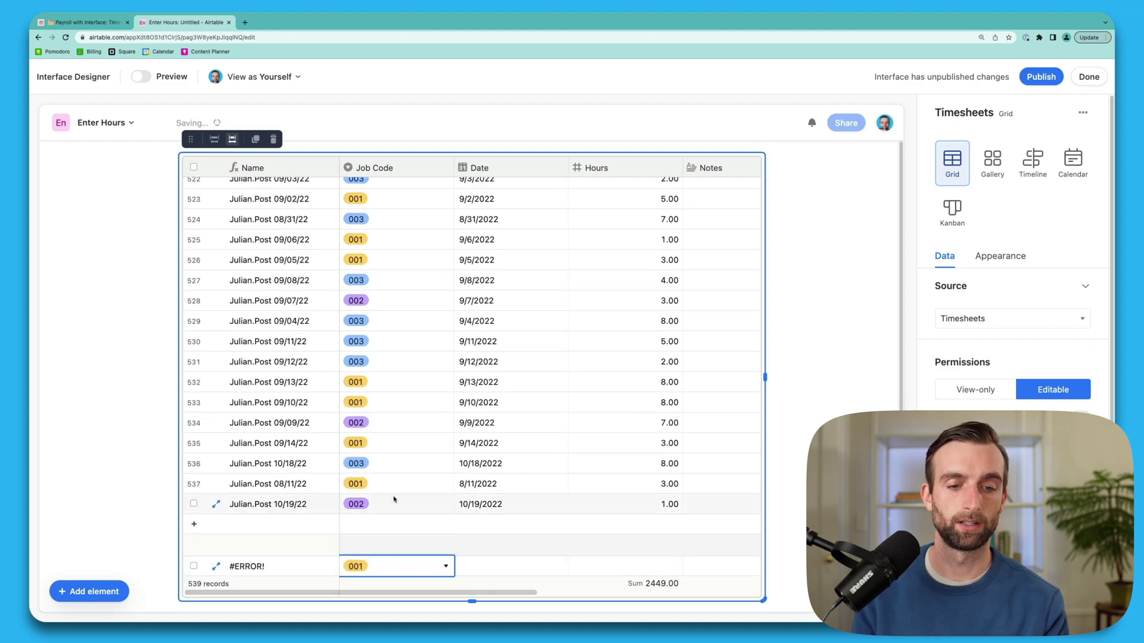
pyautogui.click(477, 563)
pyautogui.click(478, 563)
pyautogui.click(535, 495)
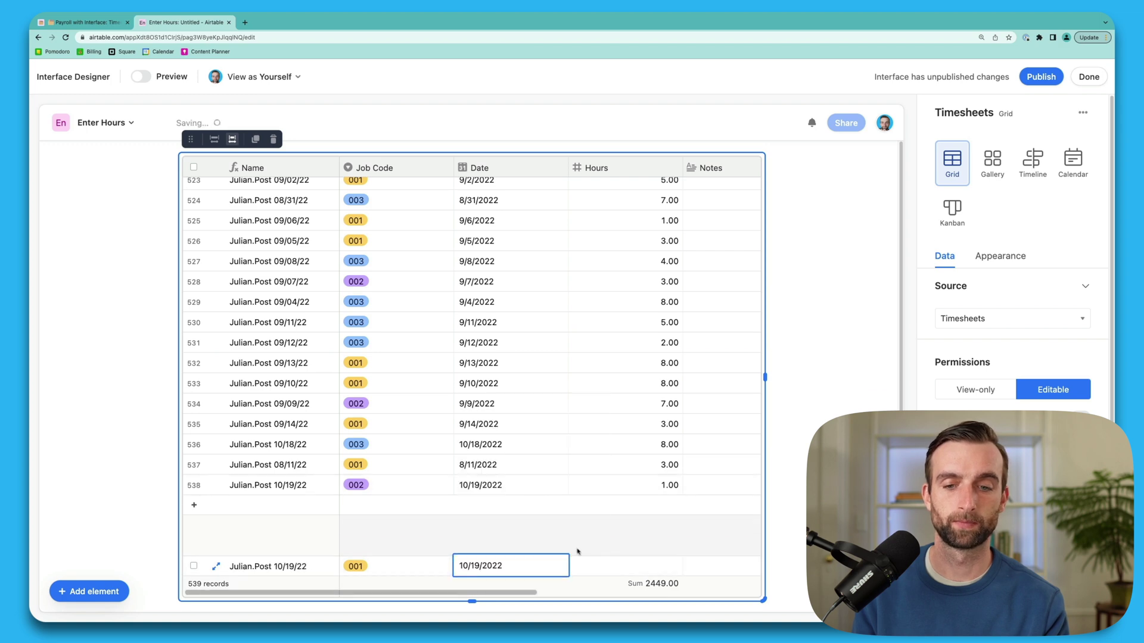
pyautogui.click(596, 560)
pyautogui.write('5')
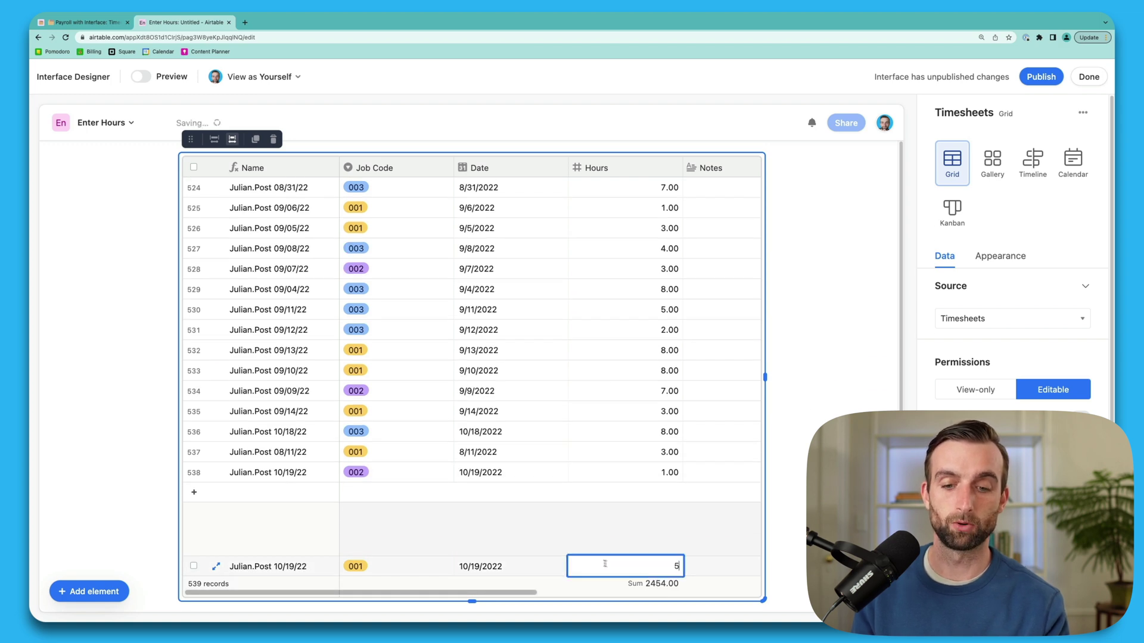
pyautogui.click(697, 564)
pyautogui.hscroll(3, 695, 566)
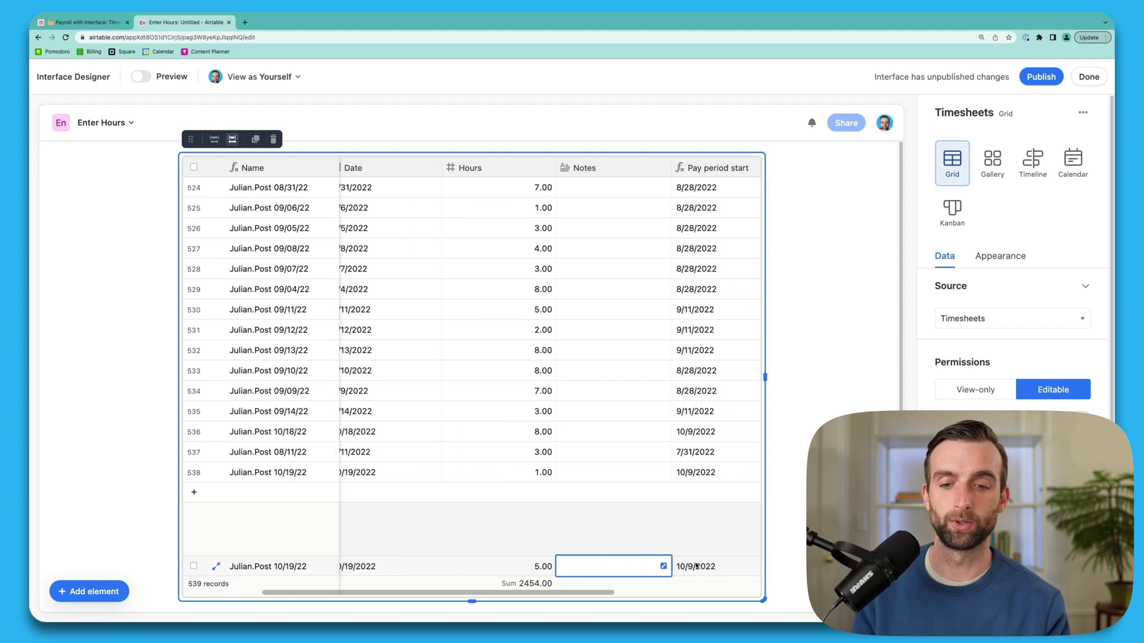
pyautogui.hscroll(2, 681, 565)
pyautogui.hscroll(-5, 566, 557)
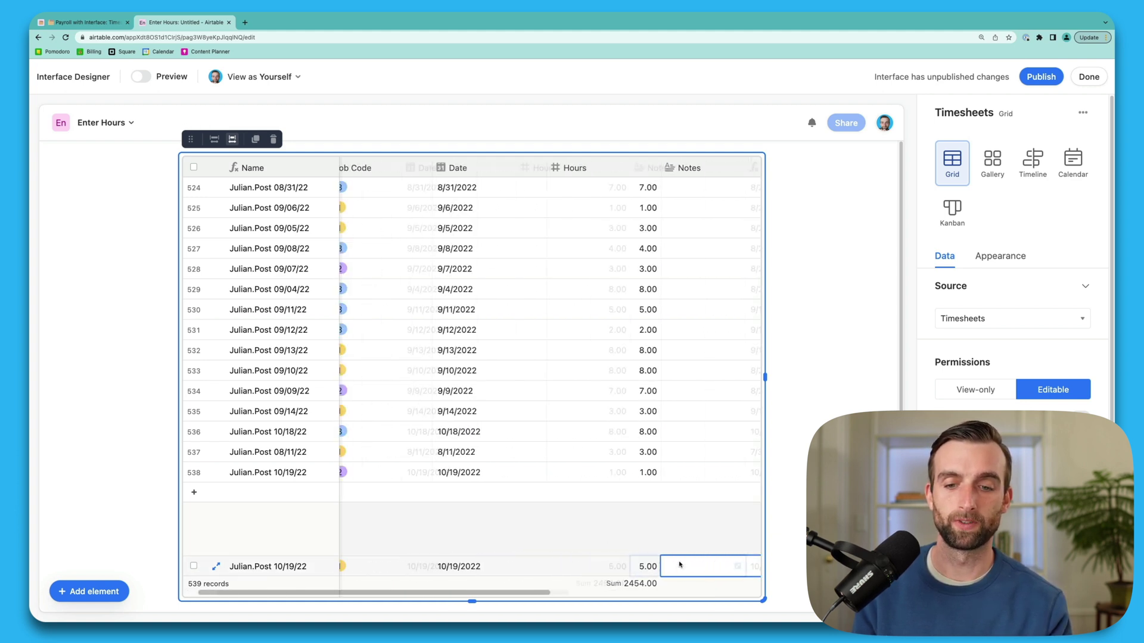
pyautogui.click(484, 537)
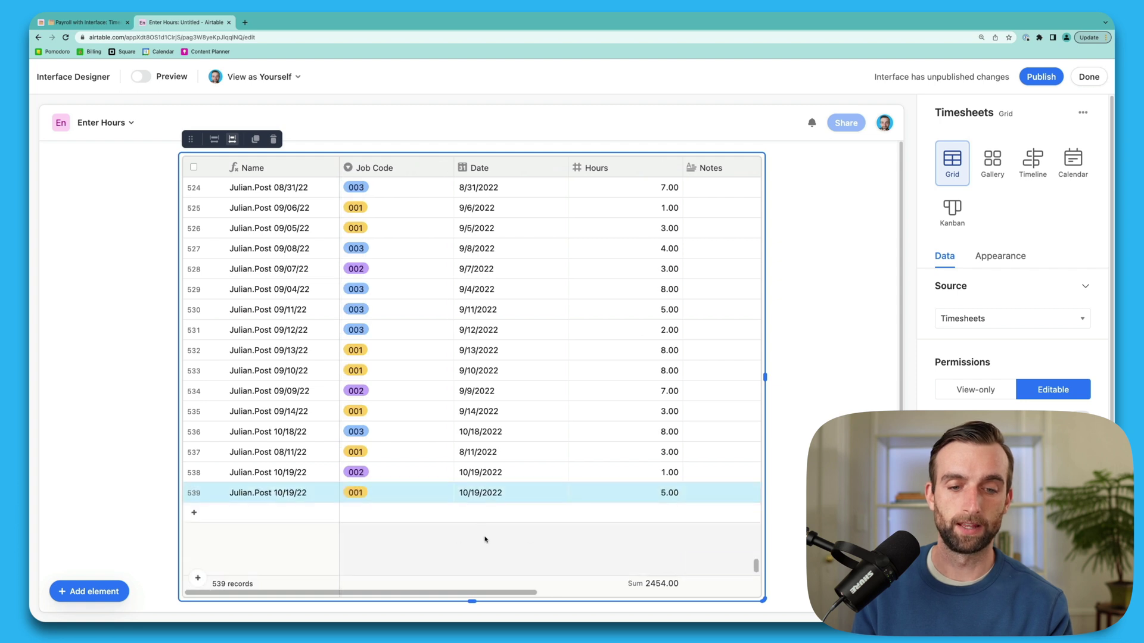
# - Check the new record's job code options and record actions, closing them without changes
pyautogui.click(409, 495)
pyautogui.click(391, 495)
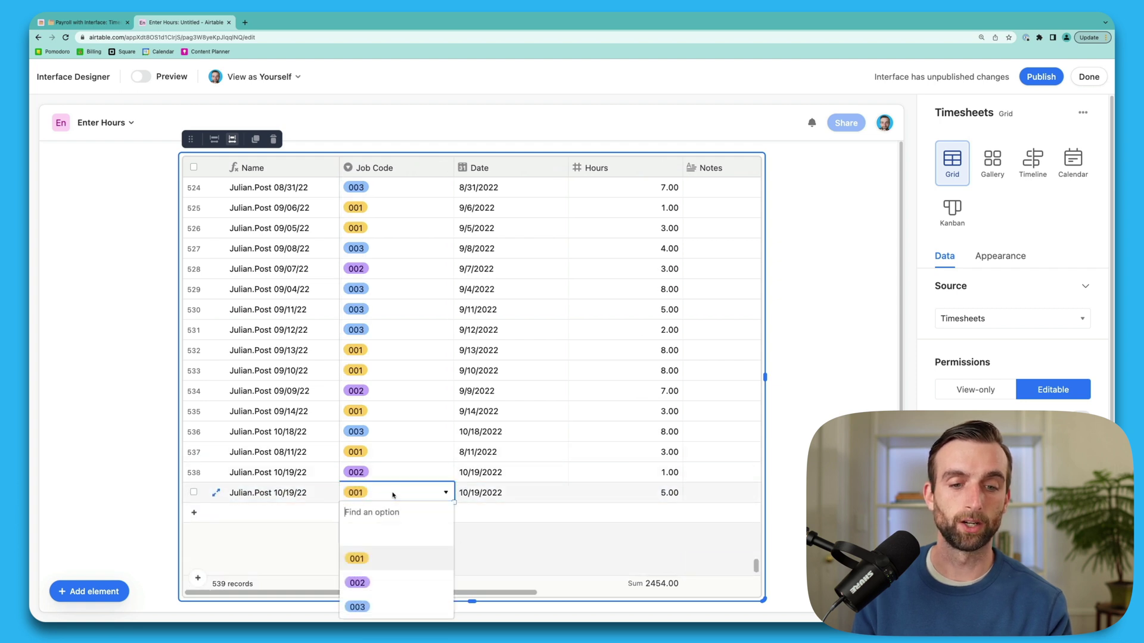
pyautogui.click(390, 495)
pyautogui.rightClick(392, 494)
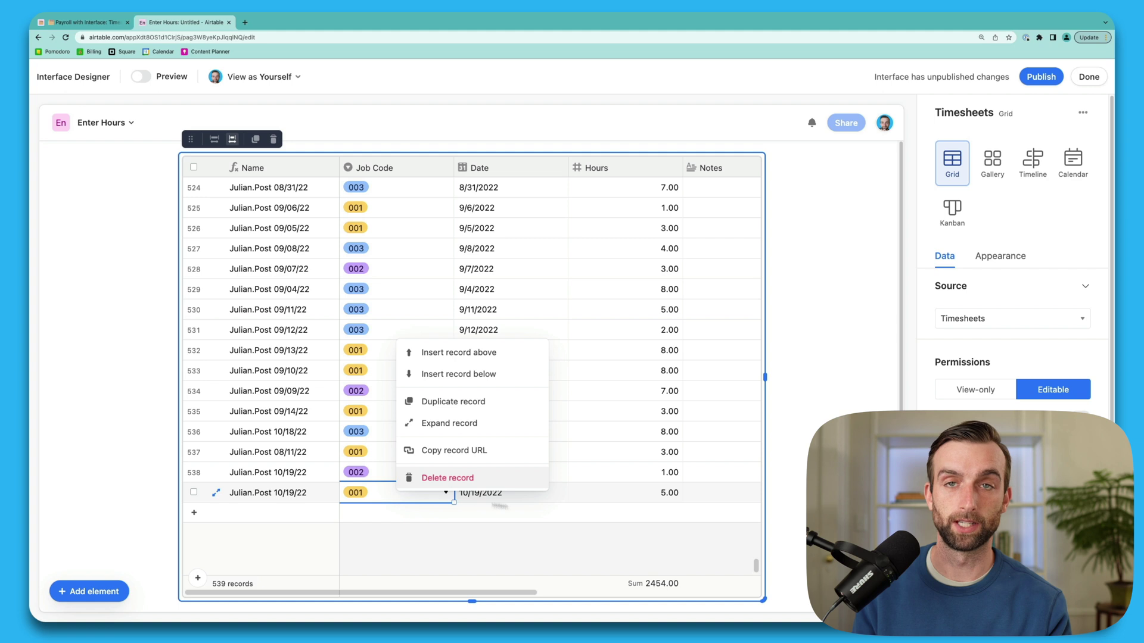
pyautogui.click(555, 543)
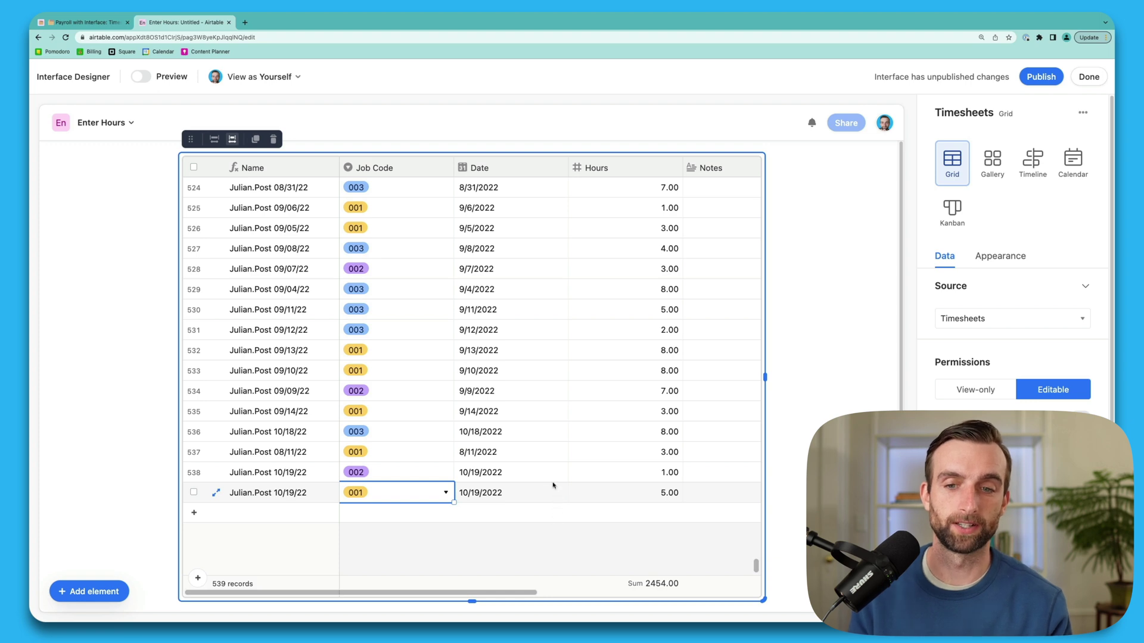
pyautogui.scroll(15, 533, 484)
pyautogui.scroll(20, 533, 484)
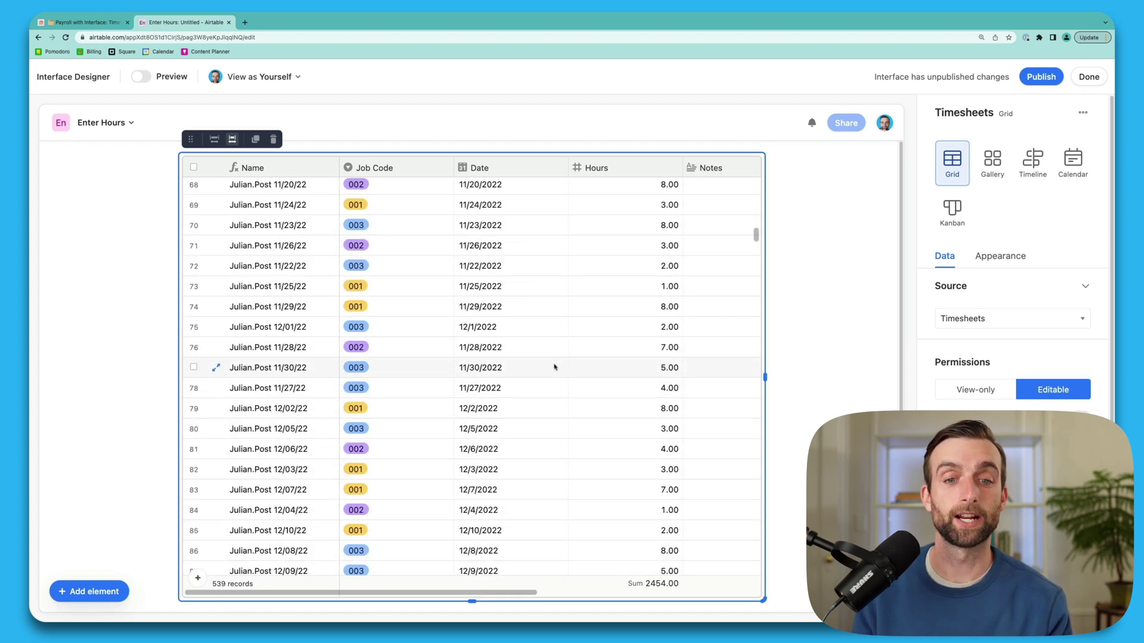
pyautogui.scroll(-1, 560, 371)
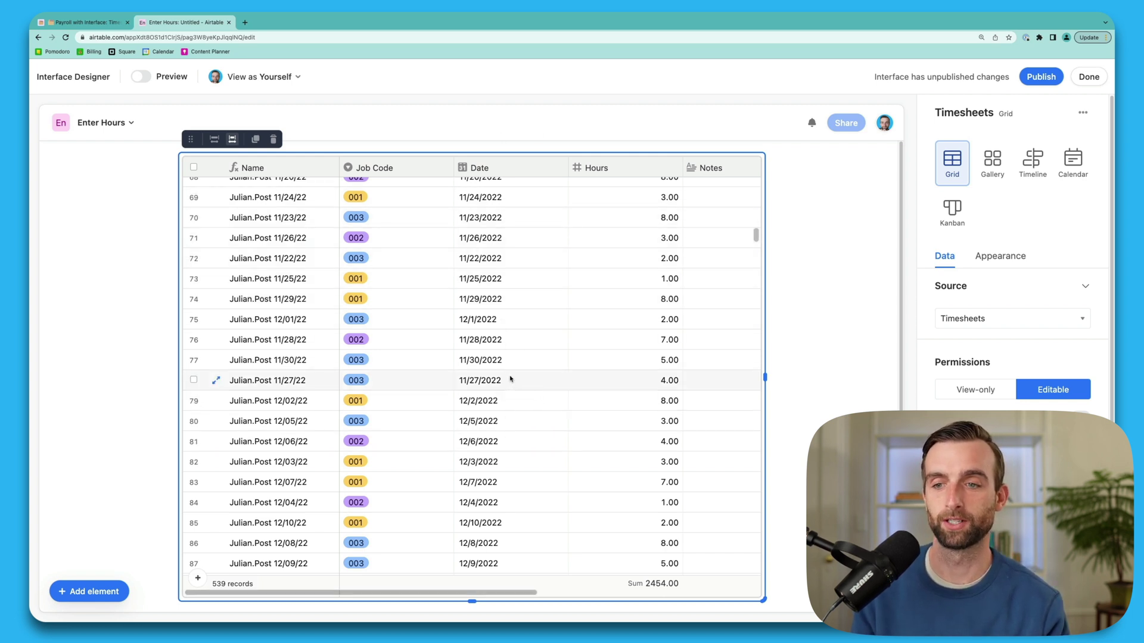
# - Add a Filter element to the page above the Timesheets grid
pyautogui.click(113, 592)
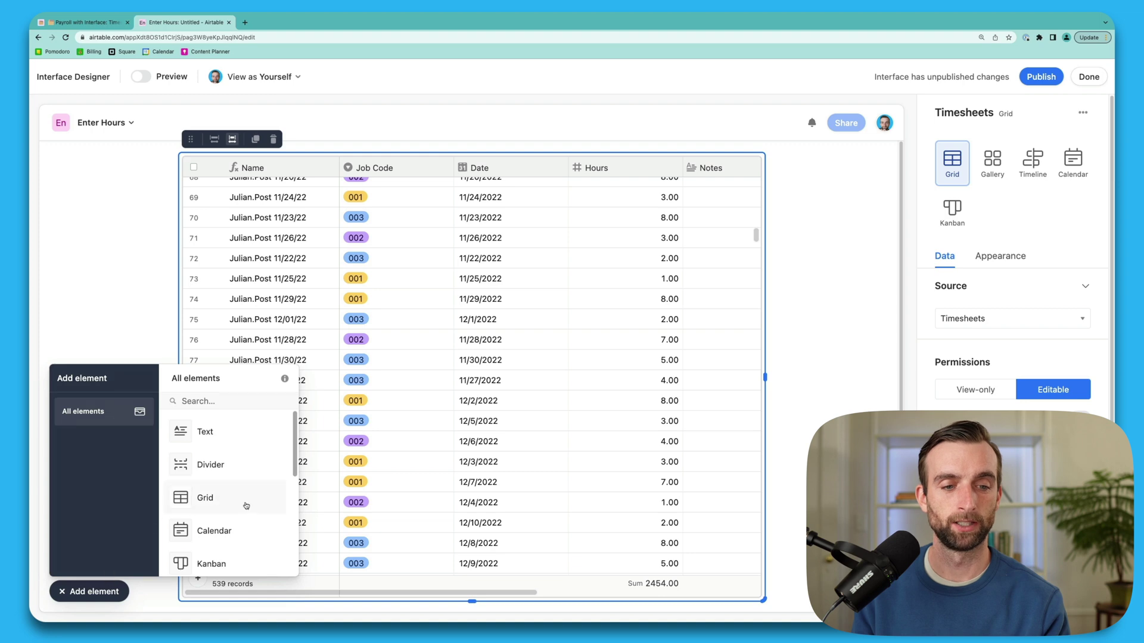
pyautogui.scroll(-5, 246, 506)
pyautogui.scroll(-2, 242, 509)
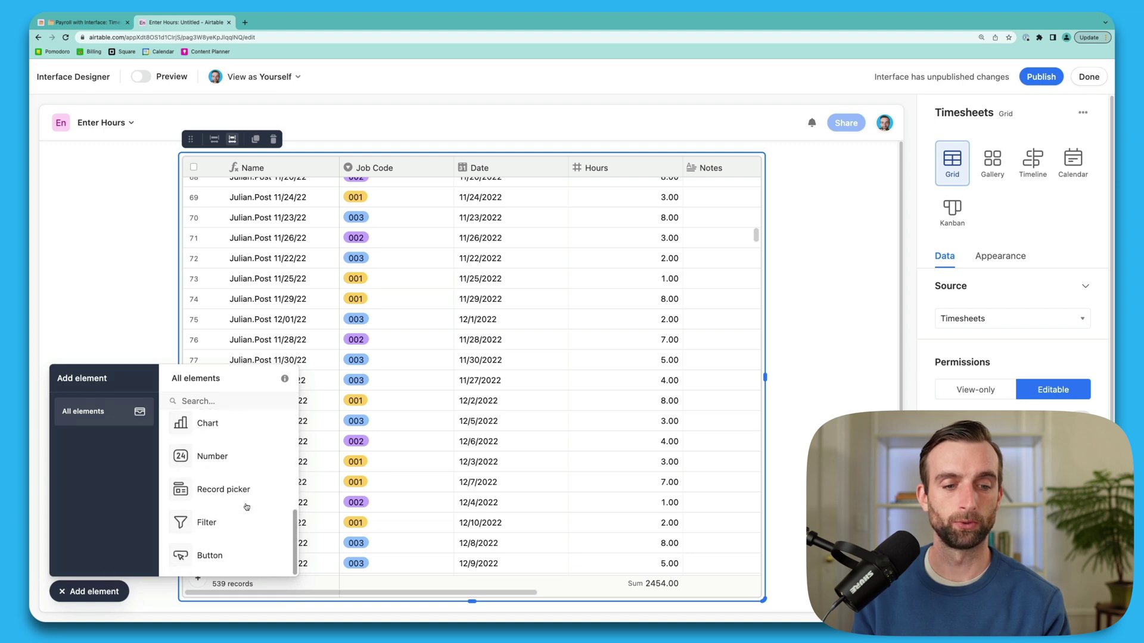
pyautogui.click(224, 535)
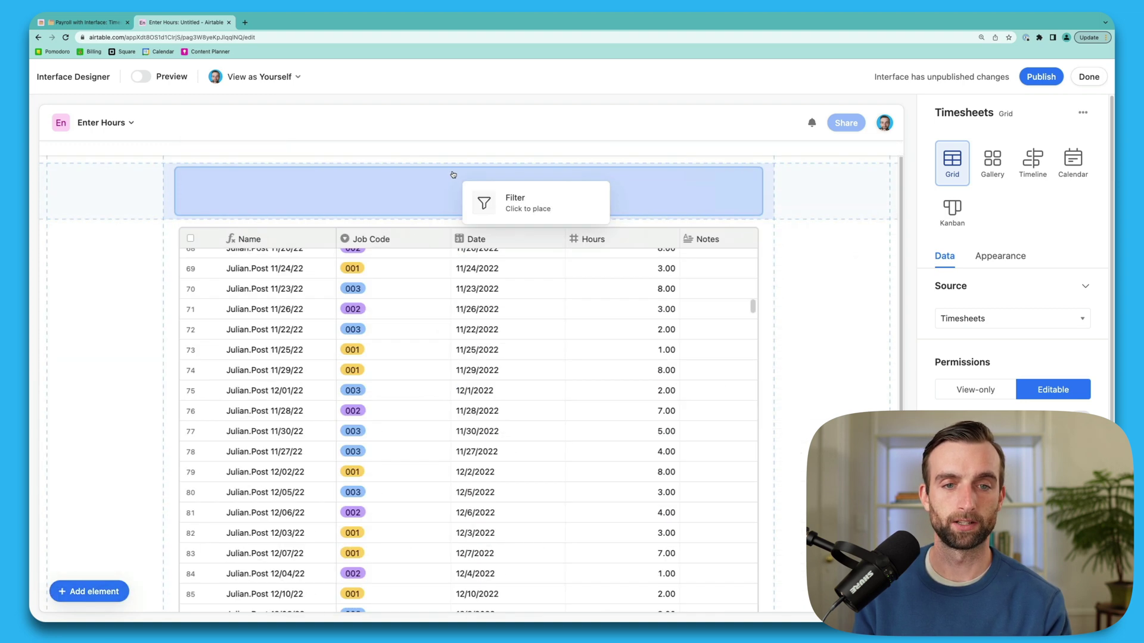
pyautogui.click(452, 175)
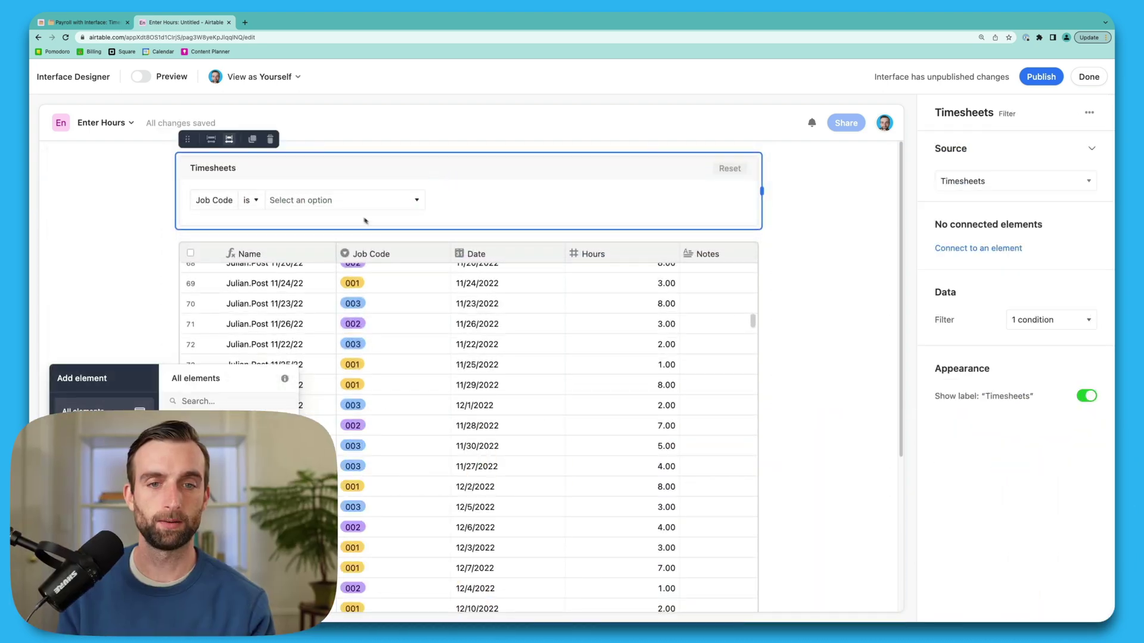
# - Set the filter's first condition to Date 'is after'
pyautogui.click(1048, 320)
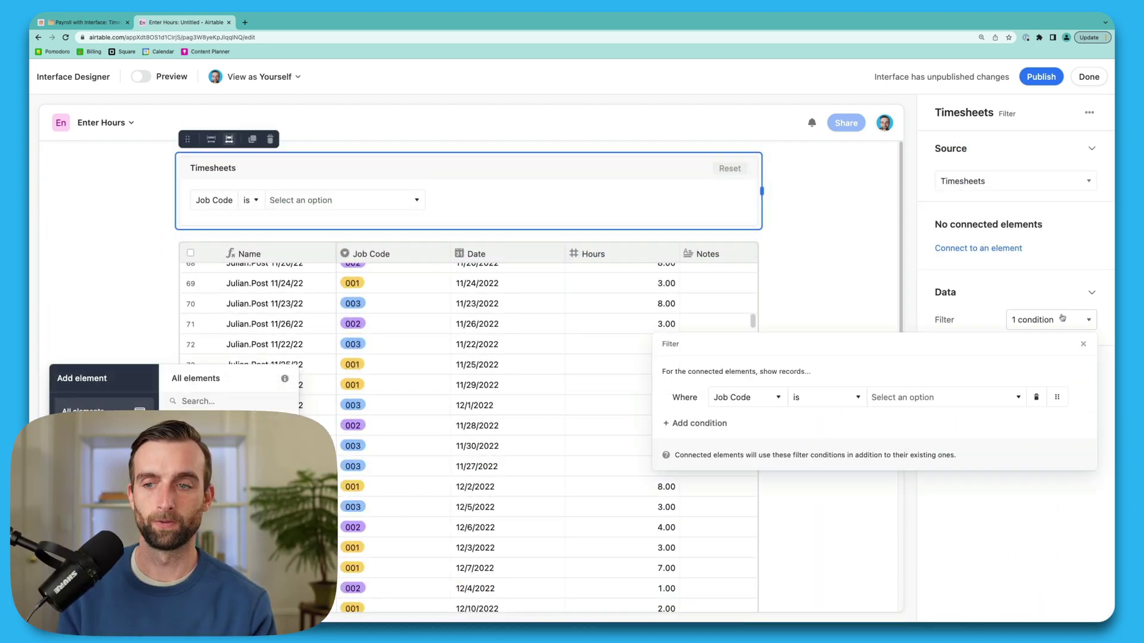
pyautogui.click(734, 398)
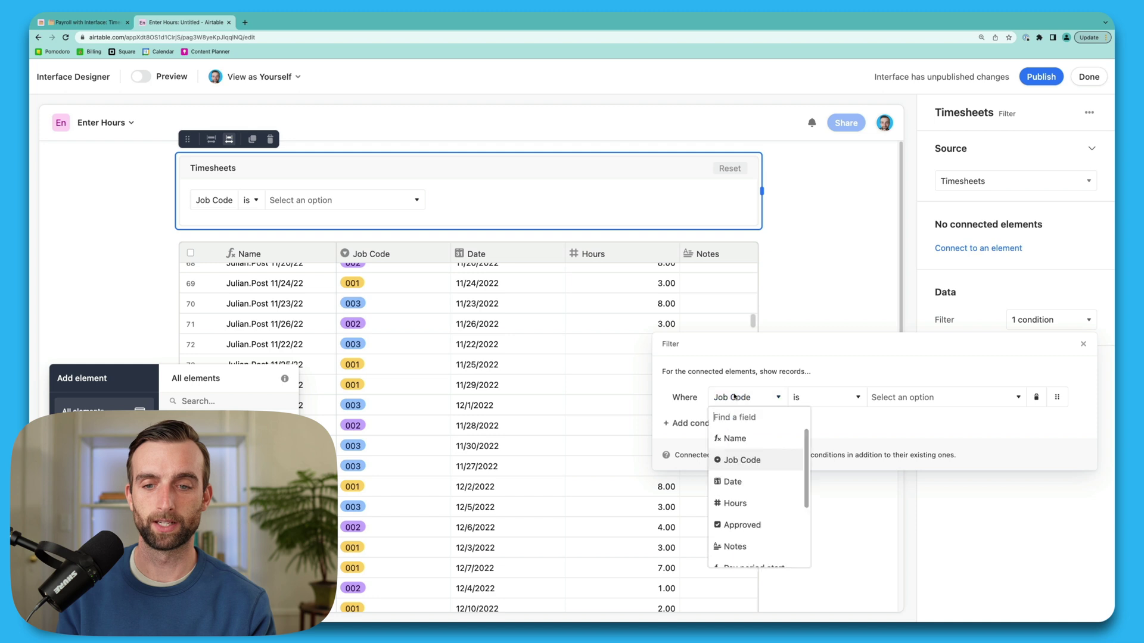
pyautogui.click(733, 481)
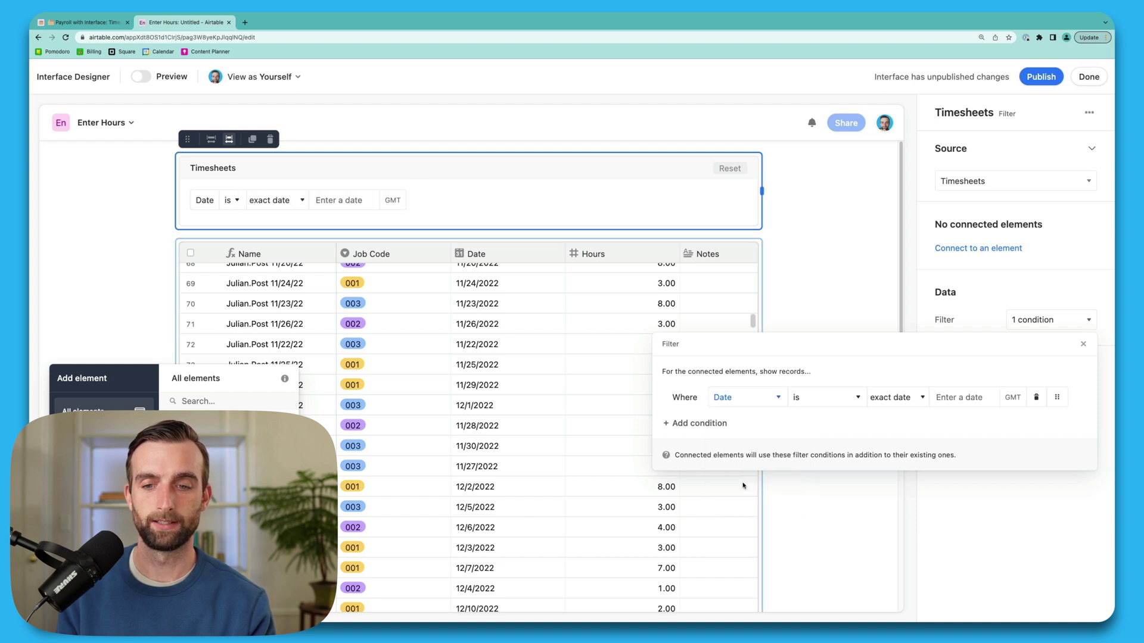
pyautogui.click(838, 402)
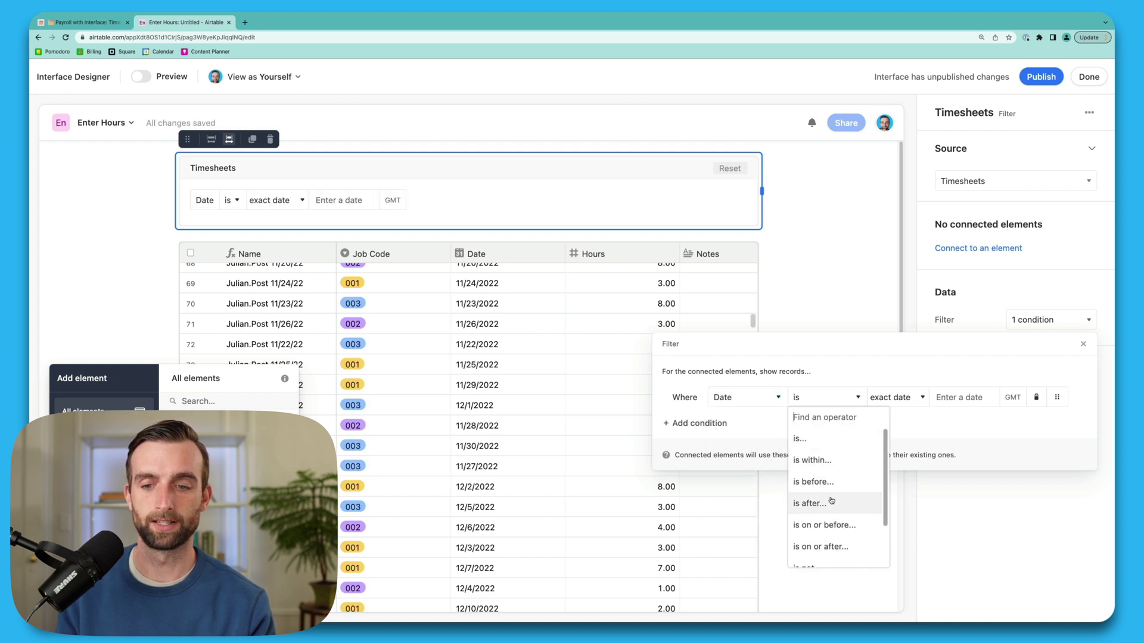
pyautogui.click(810, 503)
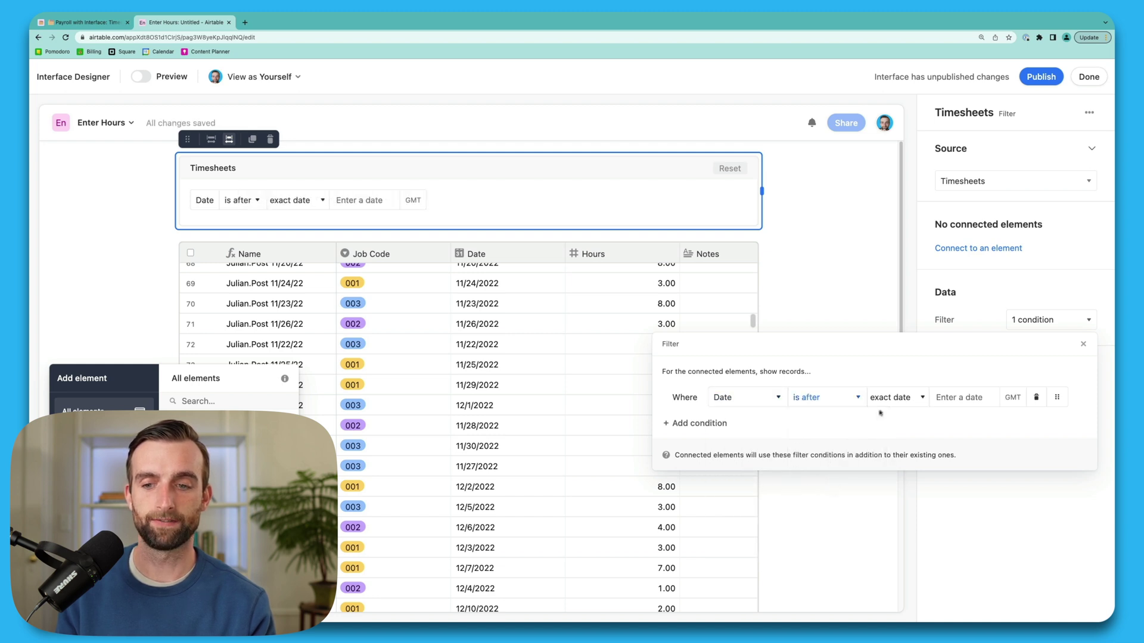
# - Add a second filter condition, Date 'is before'
pyautogui.click(706, 423)
pyautogui.click(748, 423)
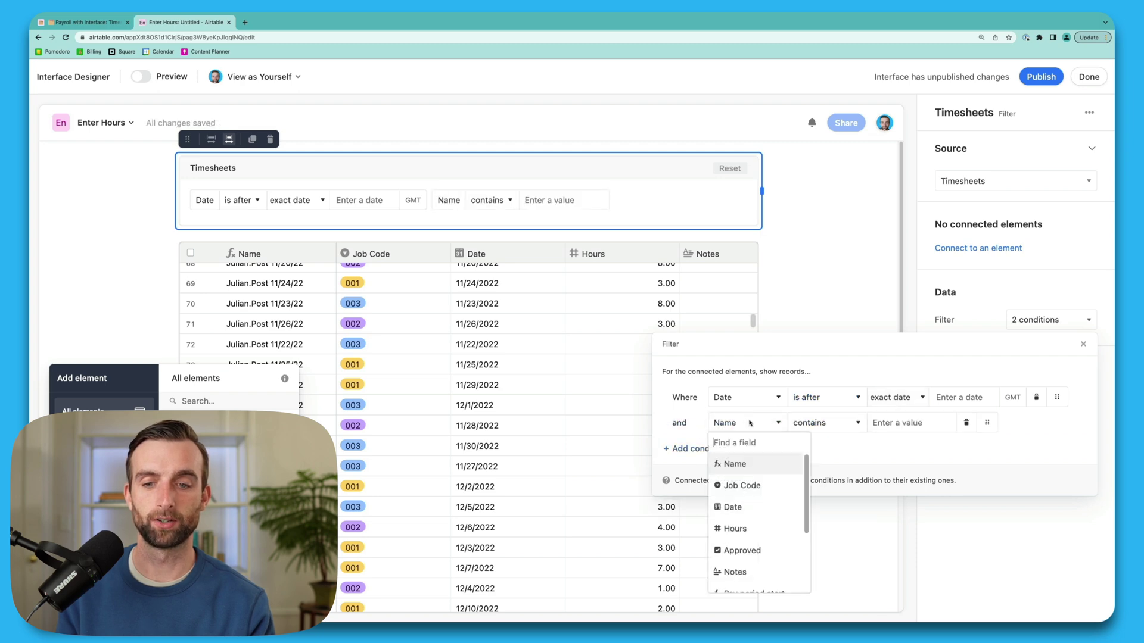
pyautogui.click(738, 507)
pyautogui.click(834, 423)
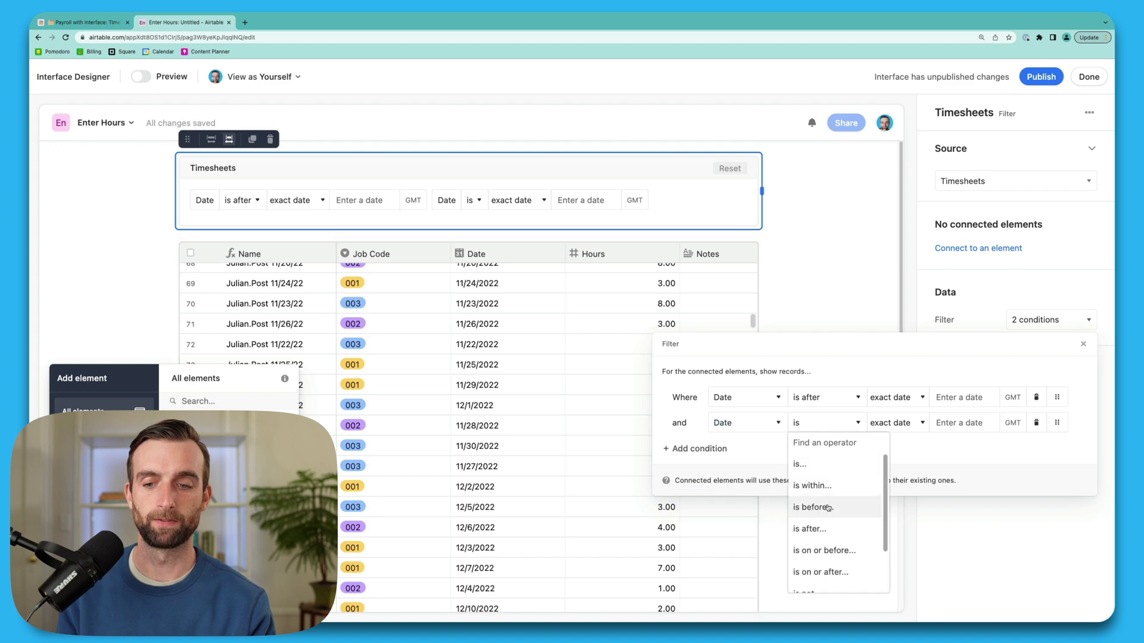
pyautogui.click(821, 513)
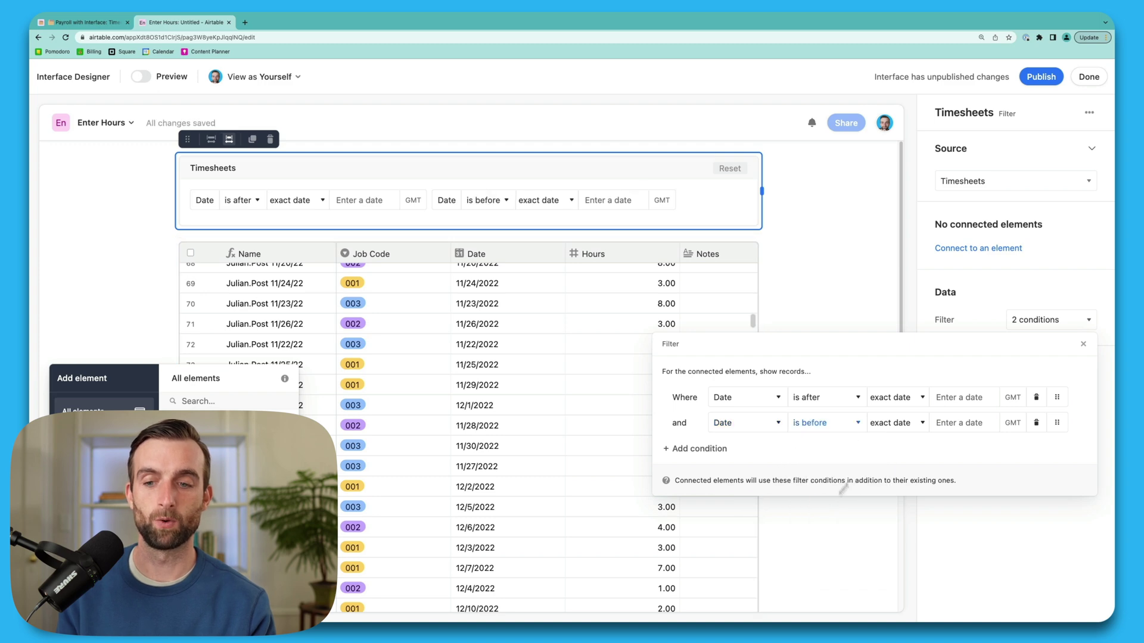
pyautogui.click(1016, 529)
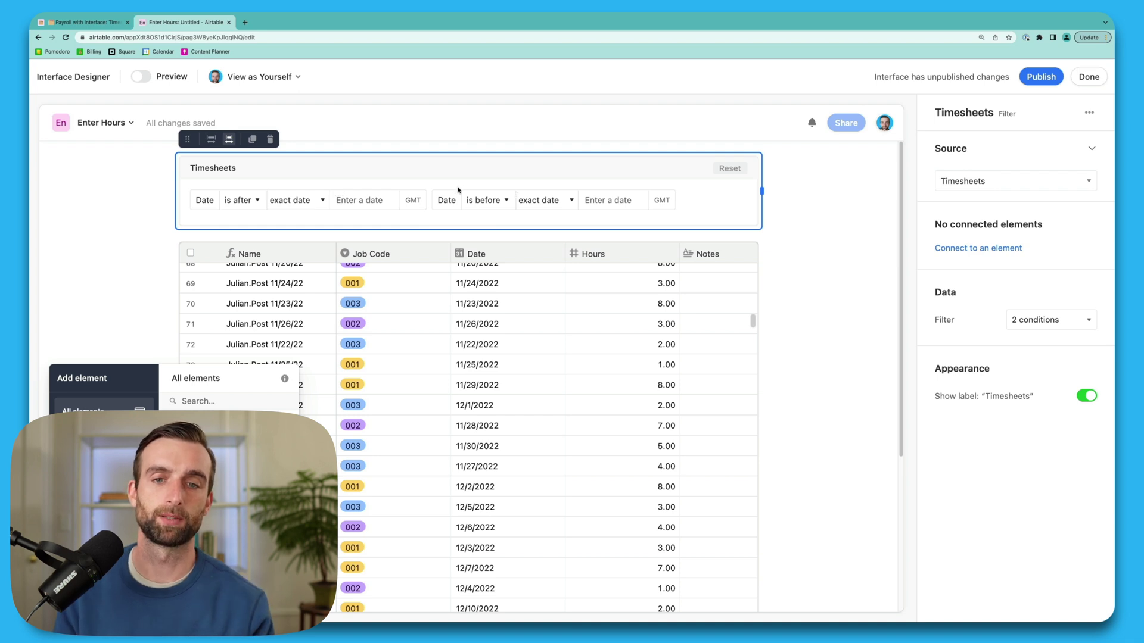
# - Narrow the filter element so its conditions stack, and connect it to the Timesheets grid
pyautogui.moveTo(760, 190); pyautogui.dragTo(555, 193)
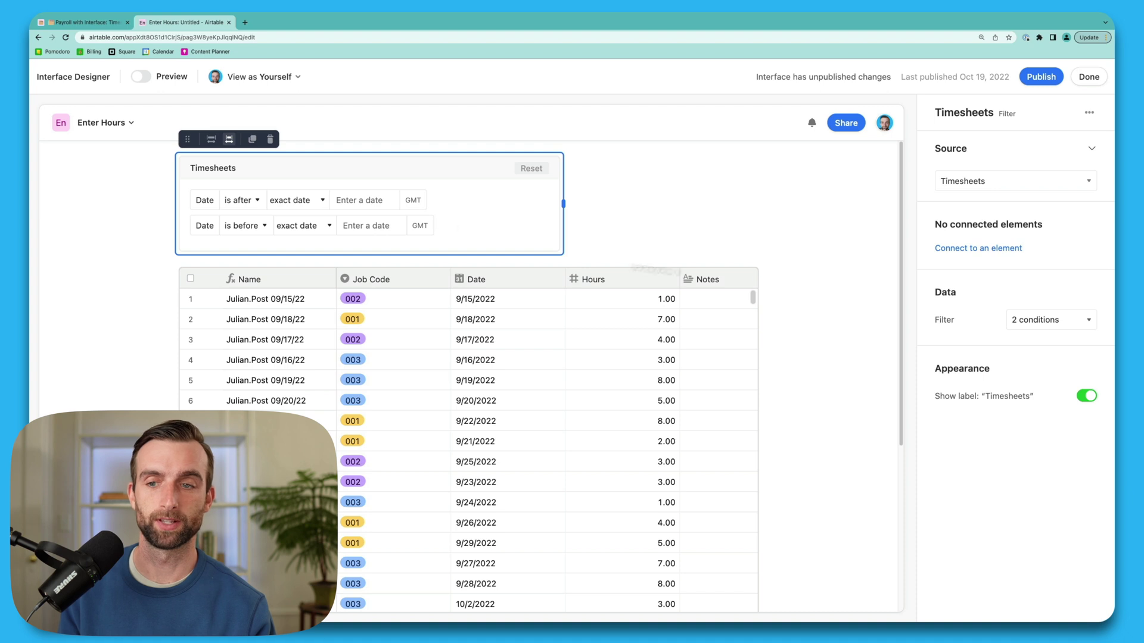
pyautogui.click(979, 250)
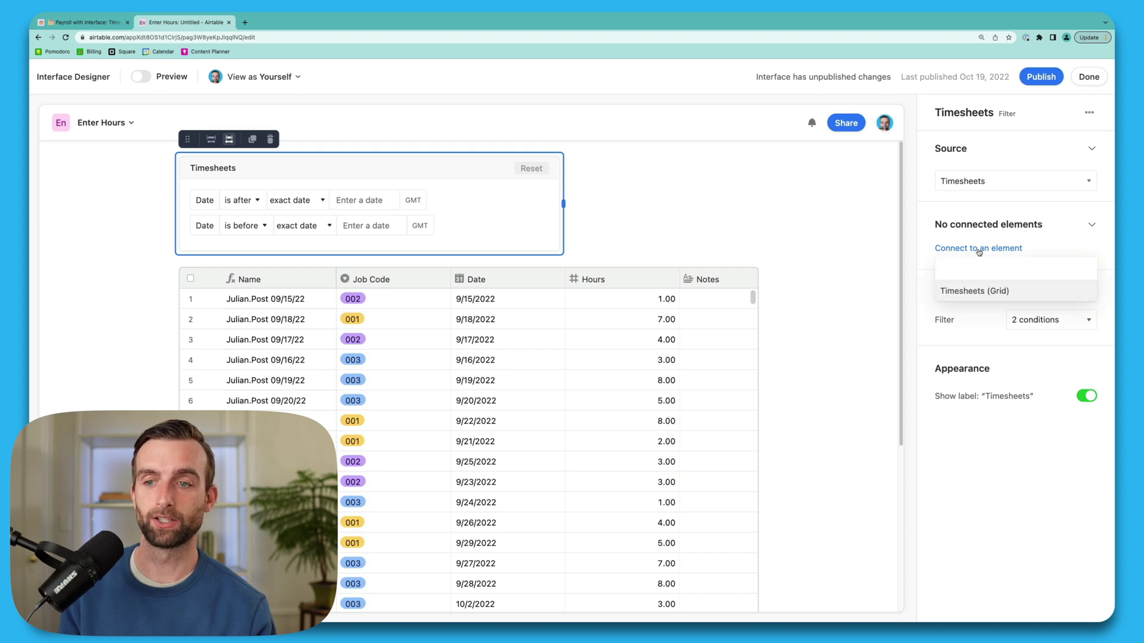
pyautogui.click(973, 292)
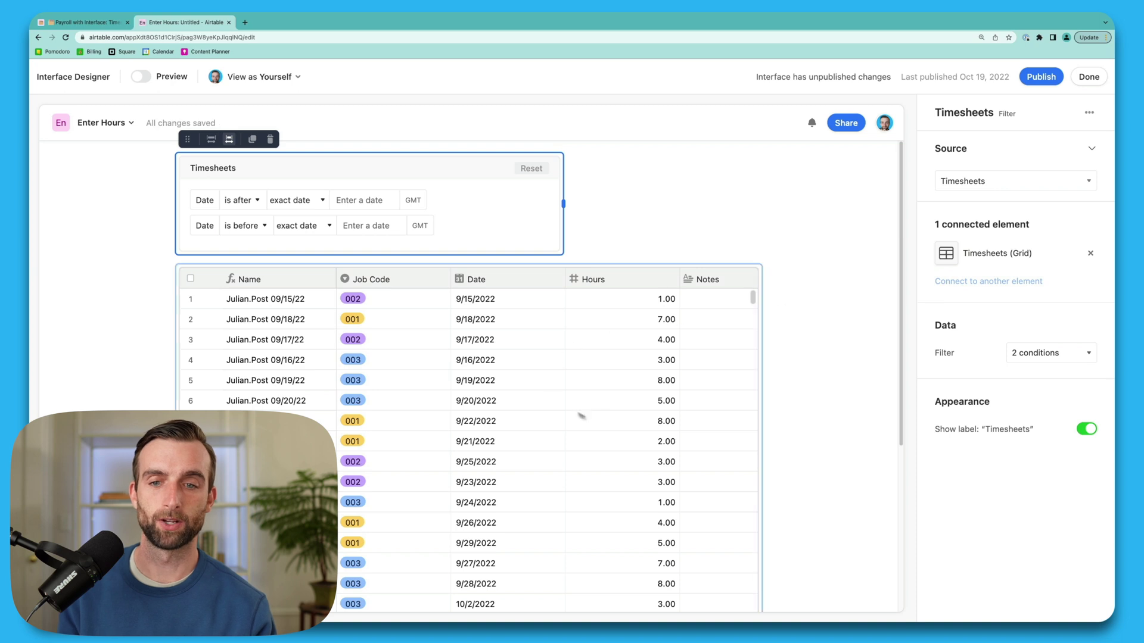
# - Set the filter's date range from 10/1/2022 to 10/31/2022
pyautogui.click(370, 201)
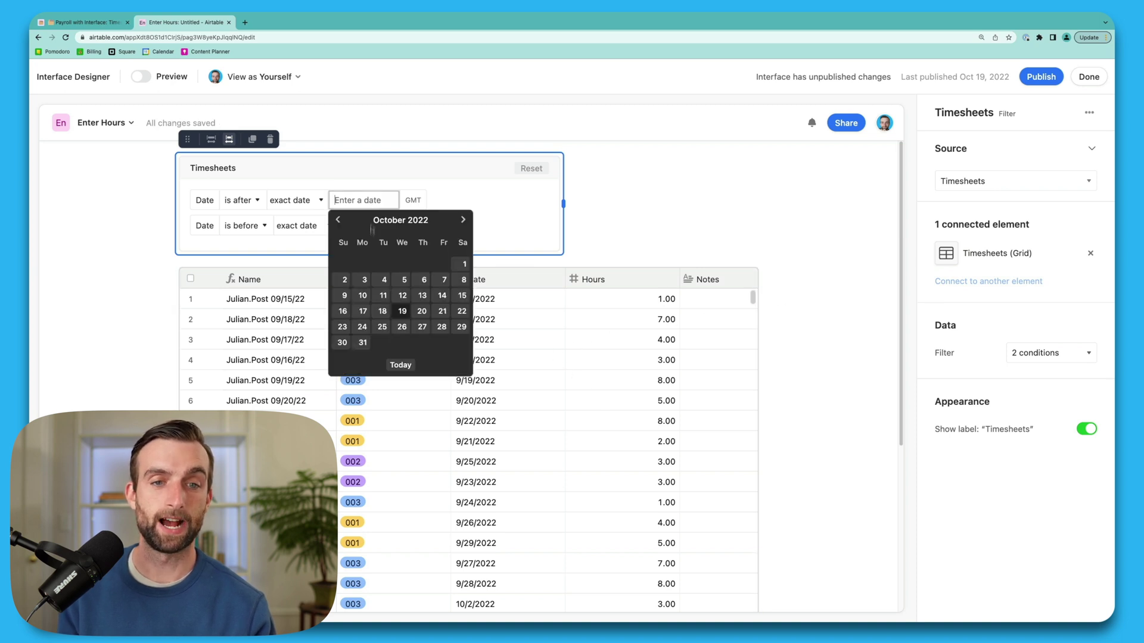
pyautogui.click(457, 264)
pyautogui.click(365, 226)
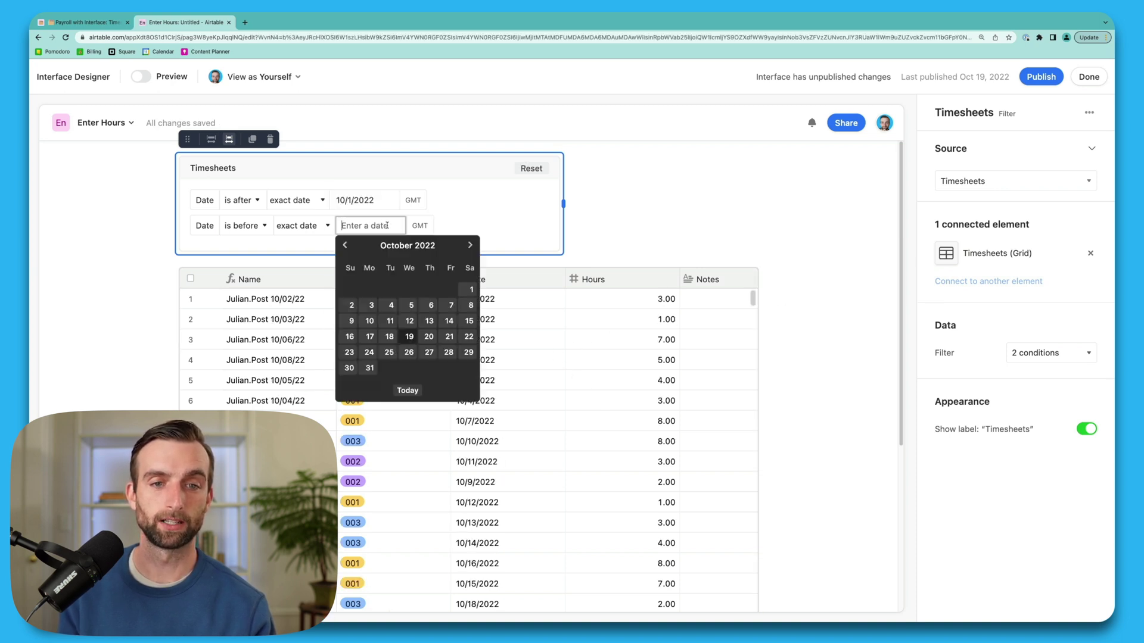
pyautogui.click(370, 368)
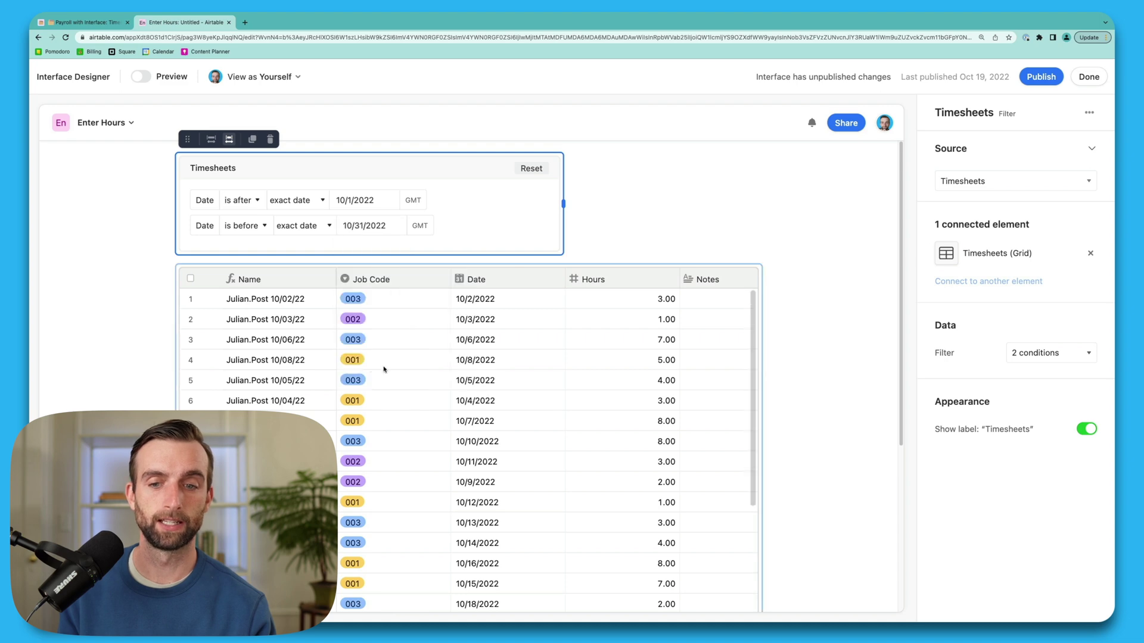
pyautogui.scroll(-10, 657, 511)
pyautogui.scroll(10, 577, 355)
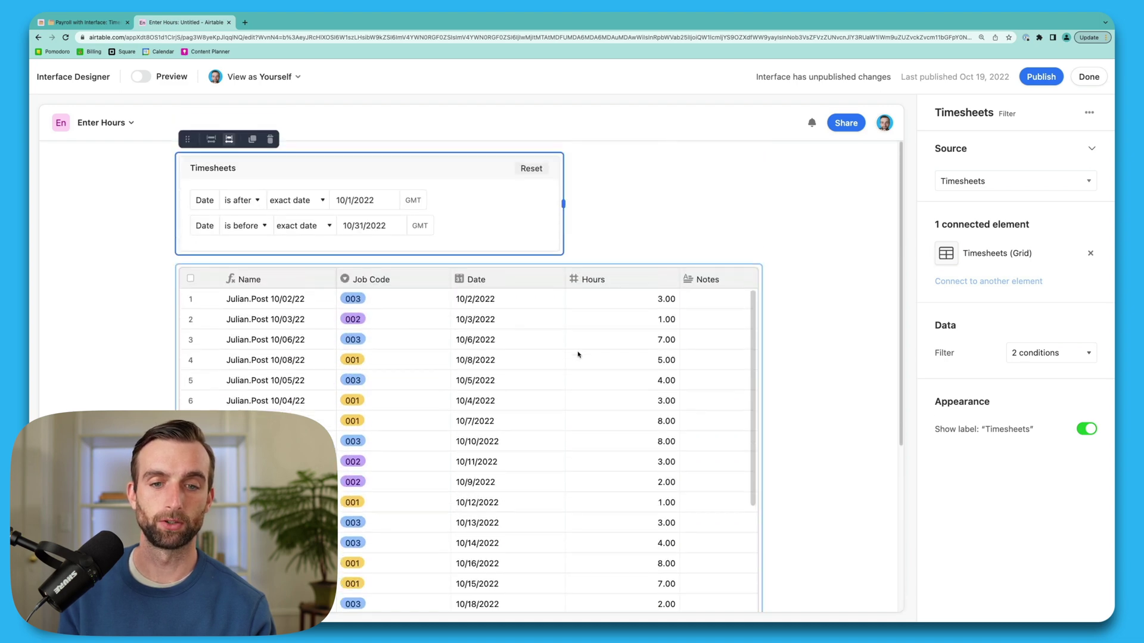
pyautogui.scroll(-1, 546, 439)
pyautogui.scroll(1, 545, 439)
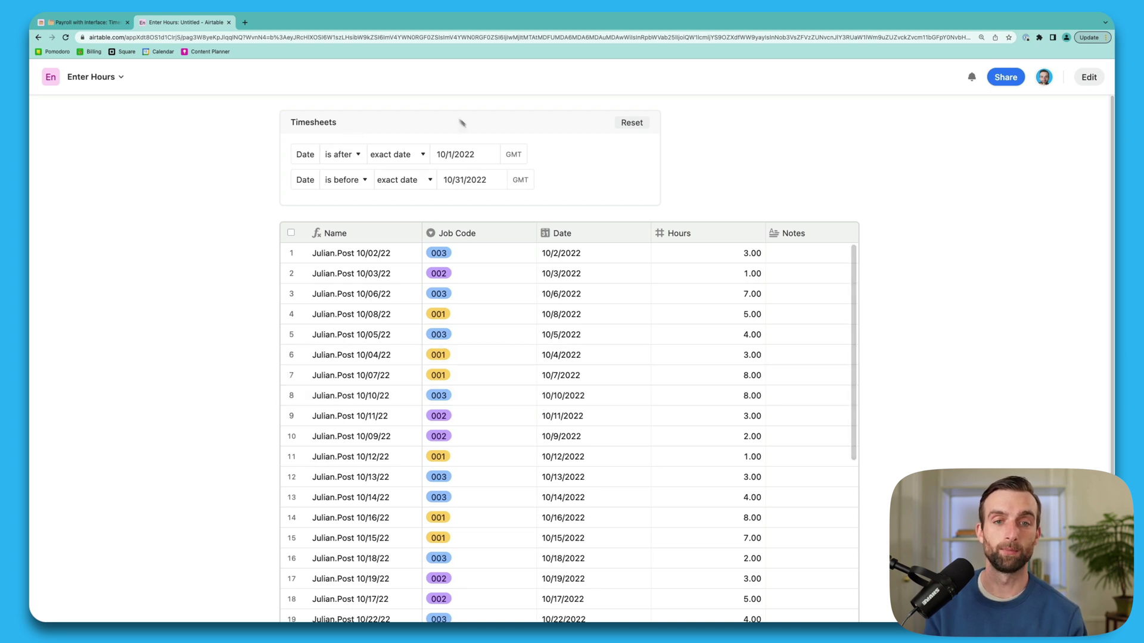
# - Change the filter end date to 10/20/2022 and check the refreshed timesheet list
pyautogui.click(464, 180)
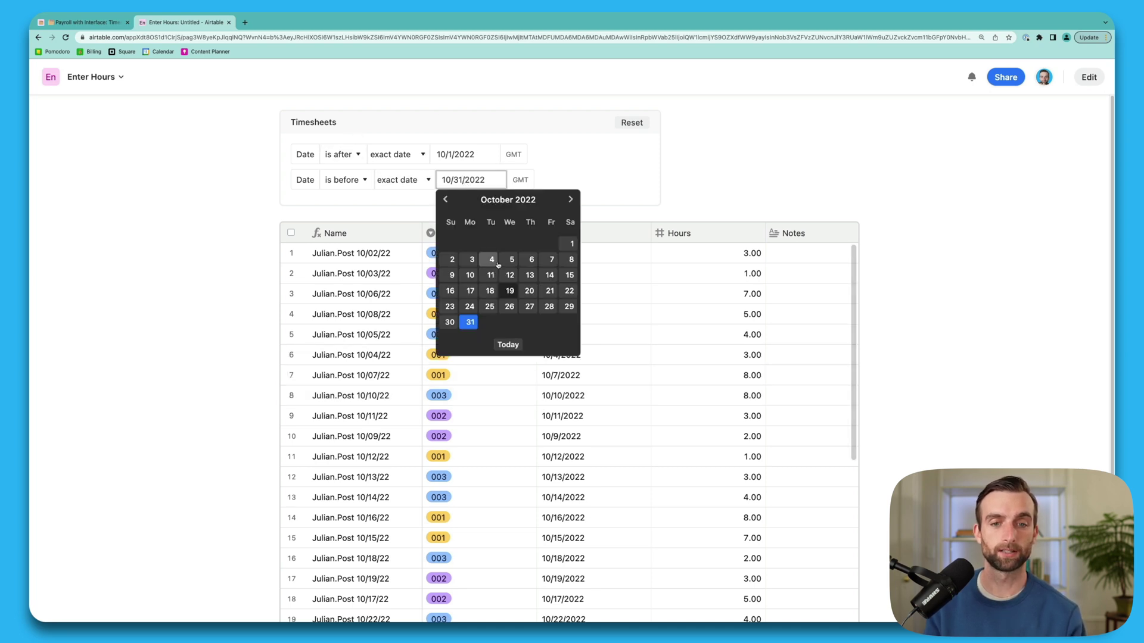
pyautogui.click(531, 292)
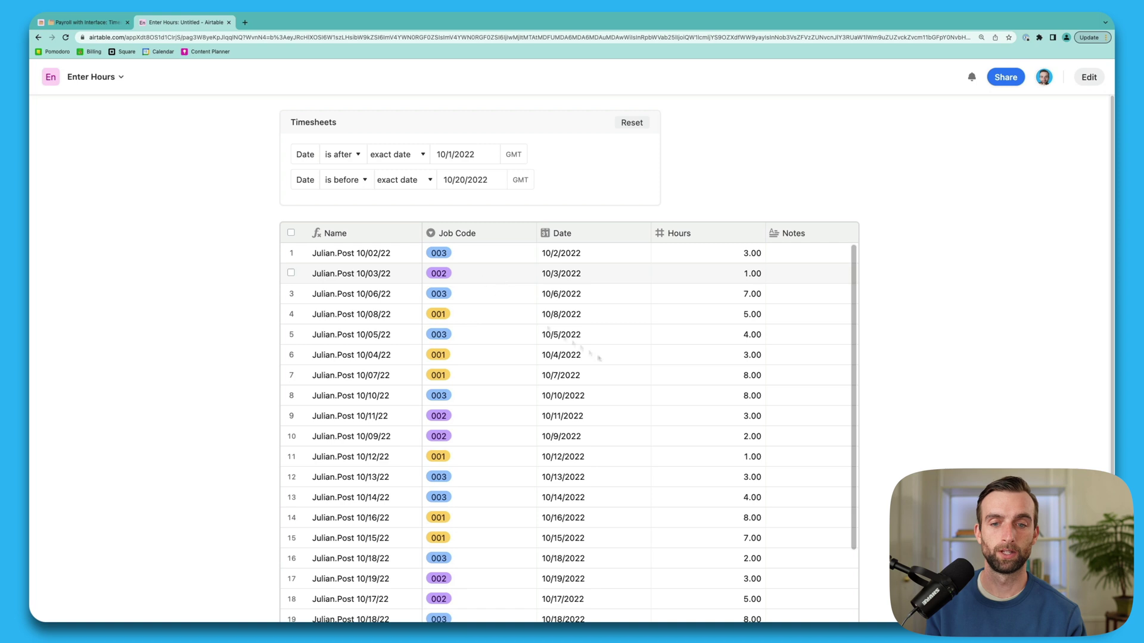
pyautogui.scroll(-3, 661, 438)
pyautogui.scroll(3, 662, 437)
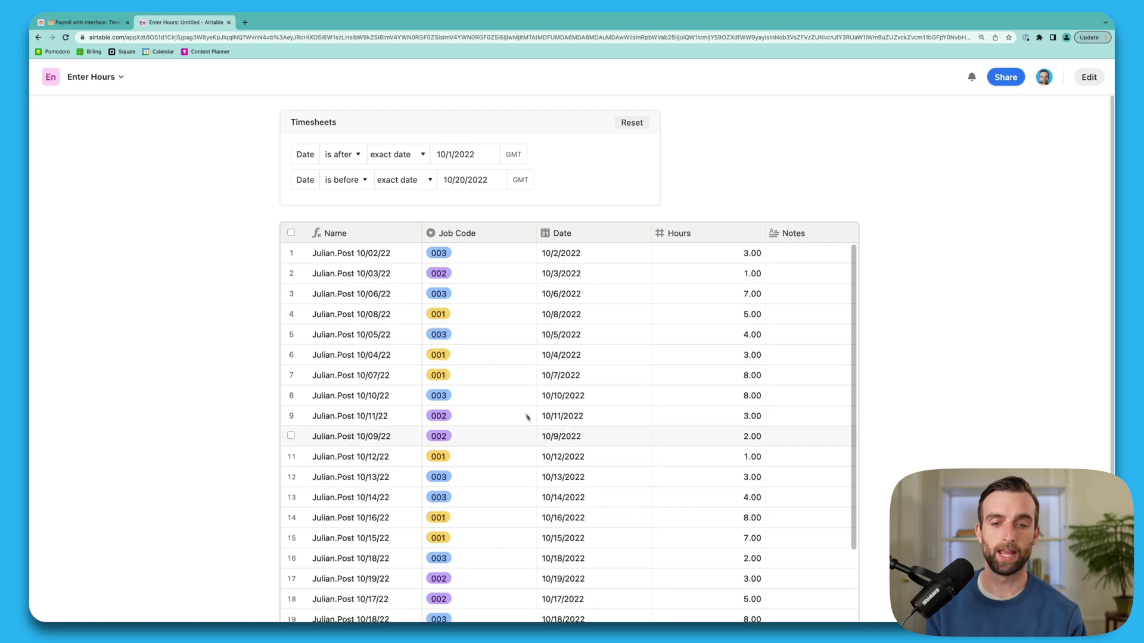
pyautogui.scroll(-3, 555, 397)
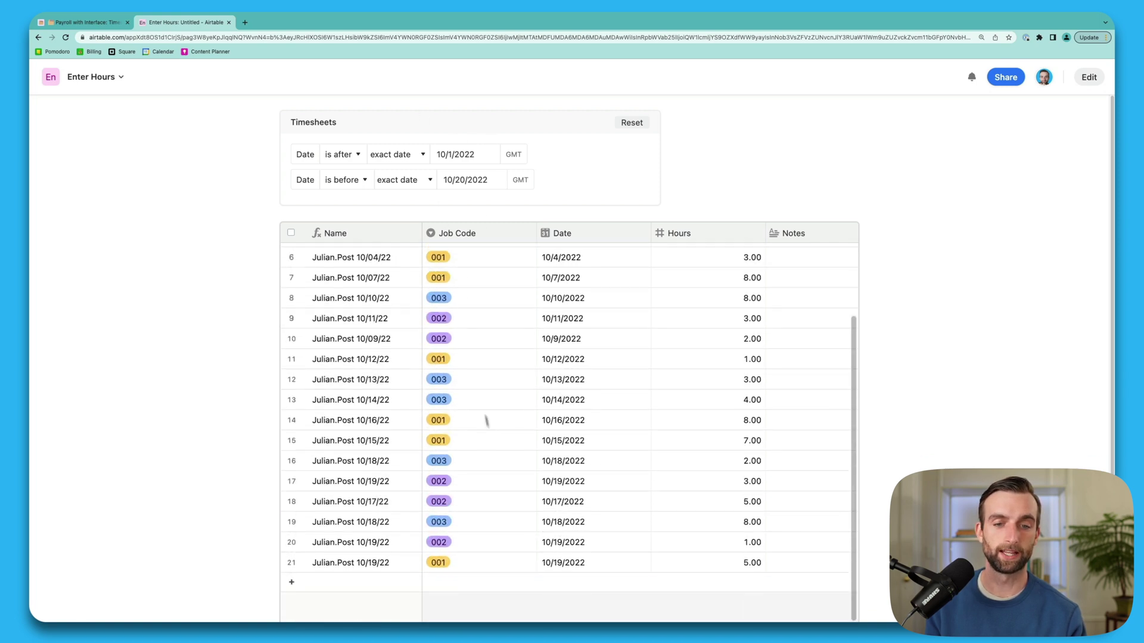
# - Add a new timesheet record to the grid and choose its Job Code
pyautogui.click(315, 594)
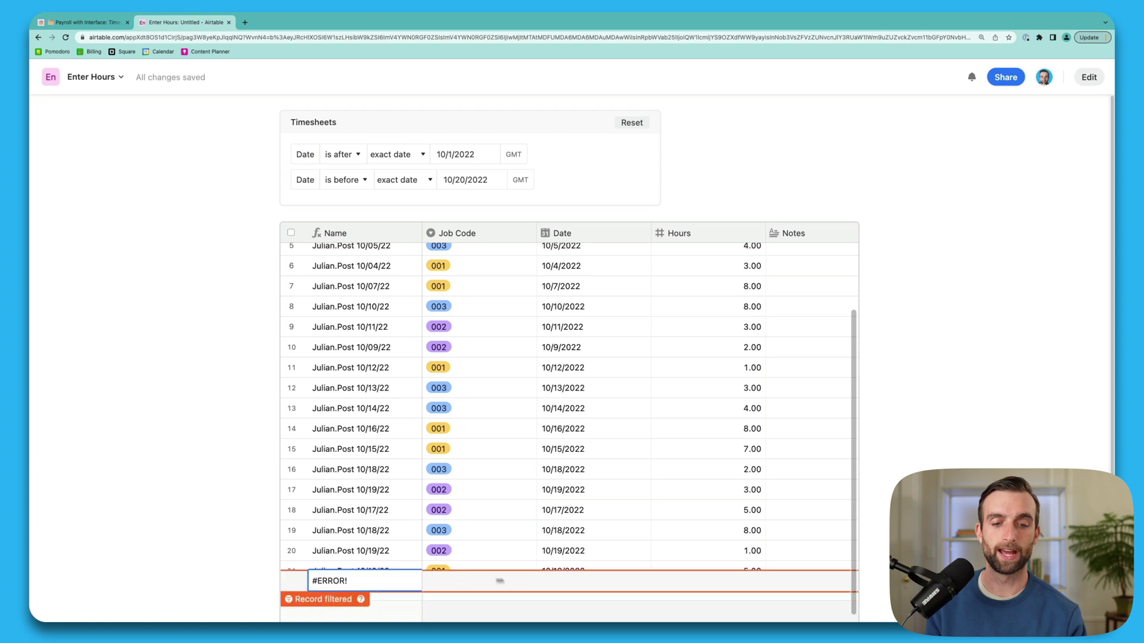
pyautogui.click(476, 583)
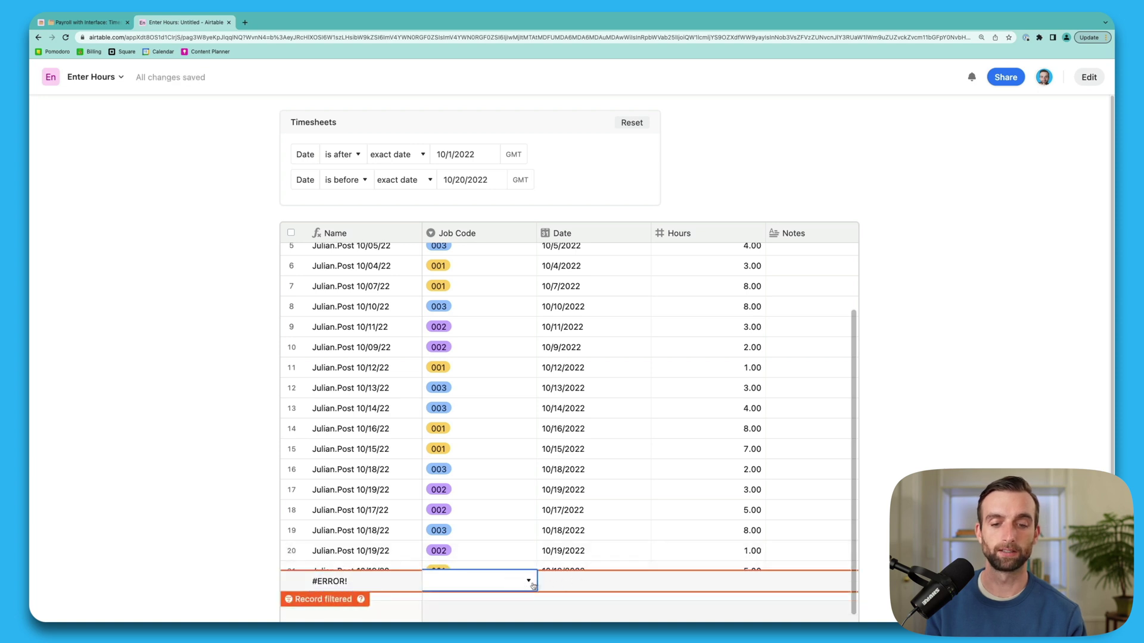
pyautogui.click(566, 530)
pyautogui.scroll(3, 596, 471)
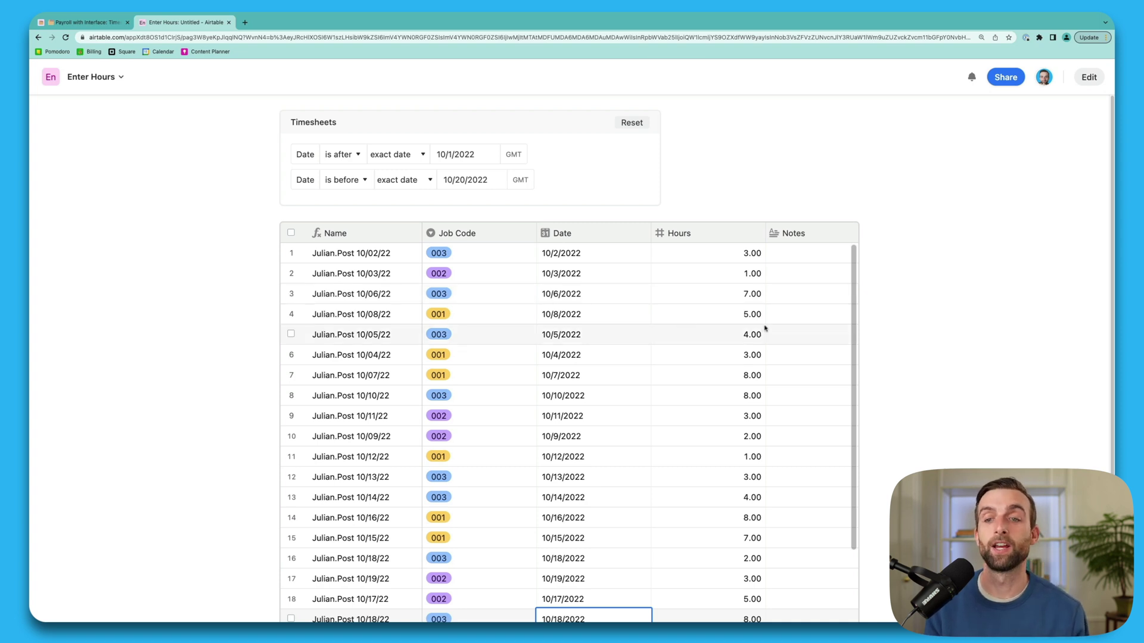
pyautogui.hscroll(5, 804, 367)
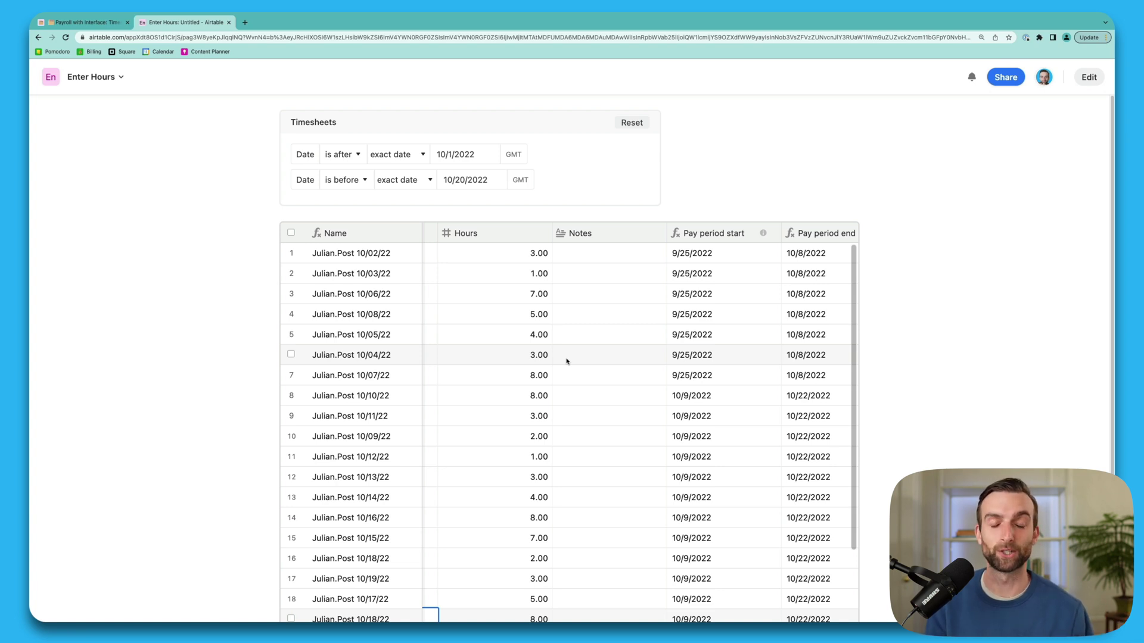
# - Return from Enter Hours to the interfaces list, then open the base's Timesheets data
pyautogui.click(89, 78)
pyautogui.click(101, 105)
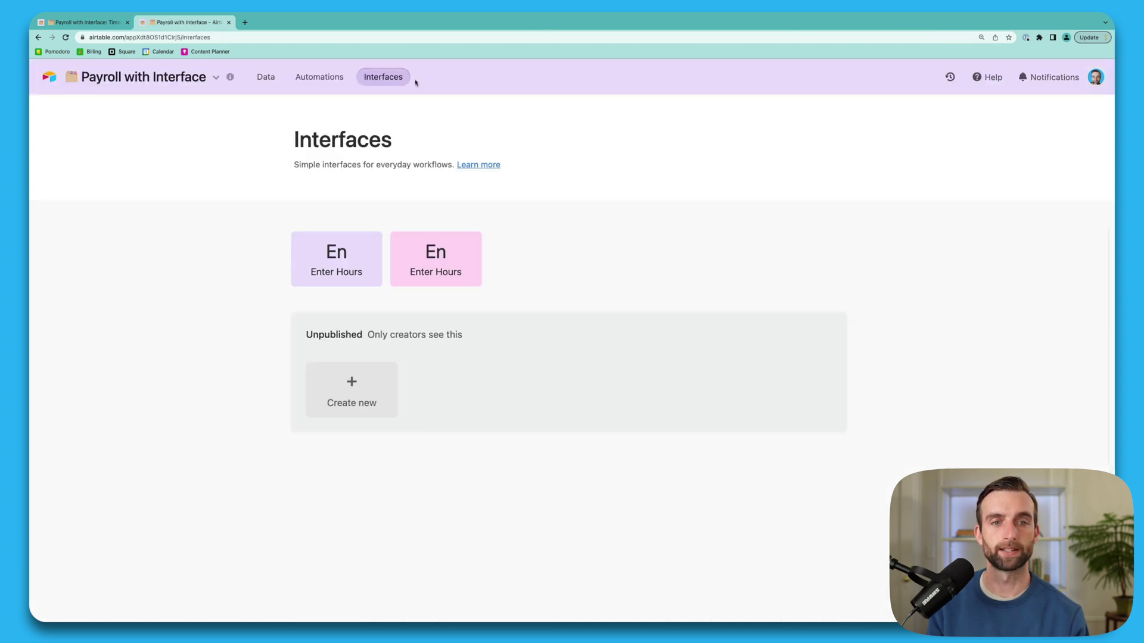
pyautogui.click(266, 79)
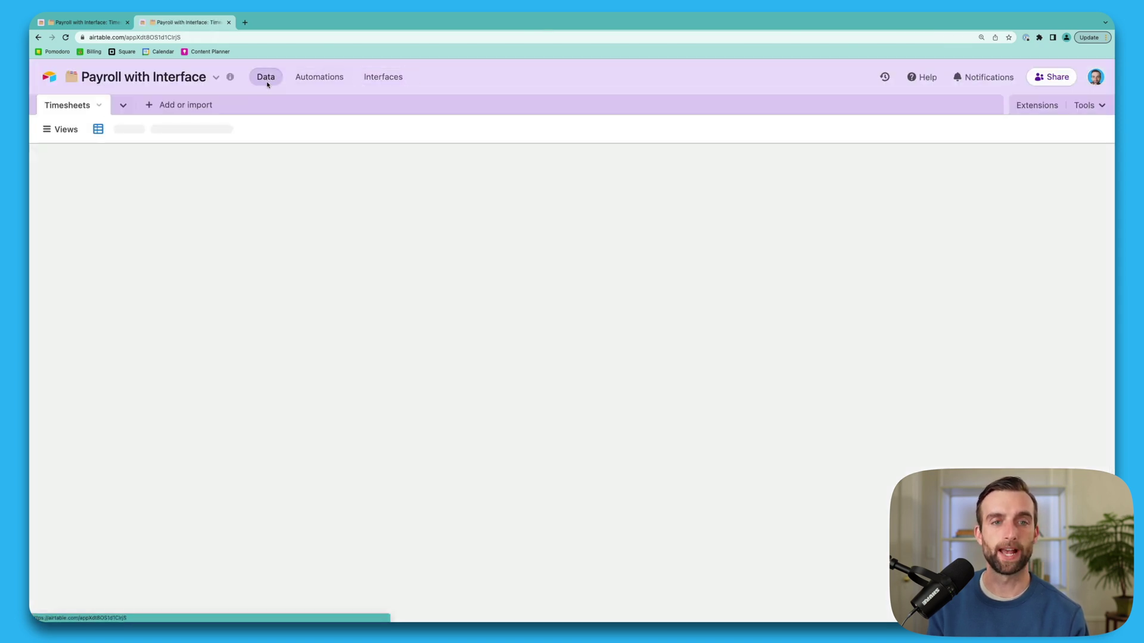